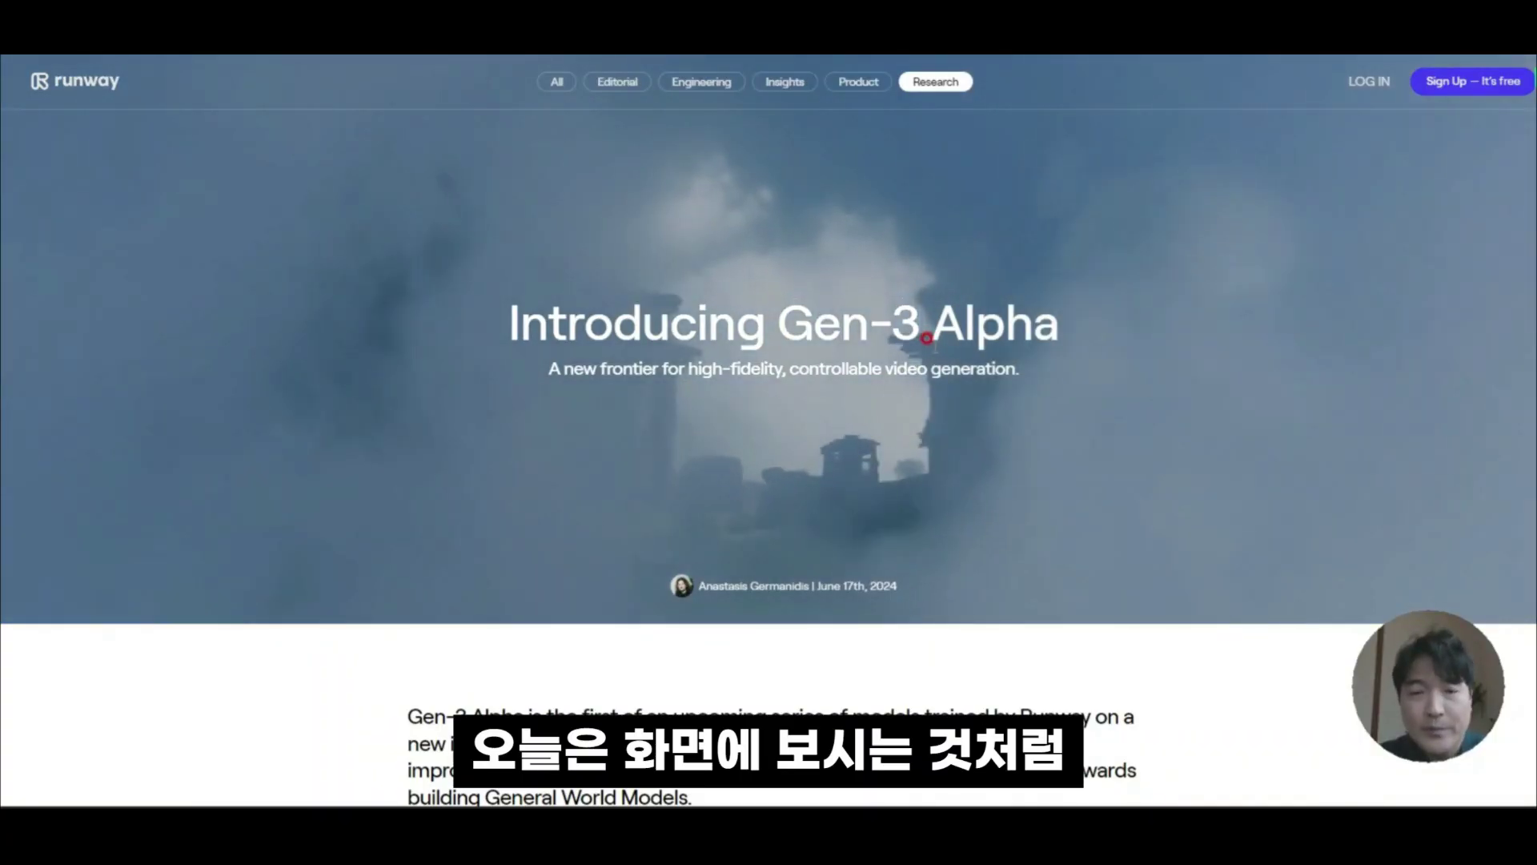
- Look through Runway's Gen-3 Alpha announcement page down to the sample video of the woman in the train
{"action": "scroll", "coordinate": [939, 391], "scroll_direction": "down", "scroll_amount": 10}
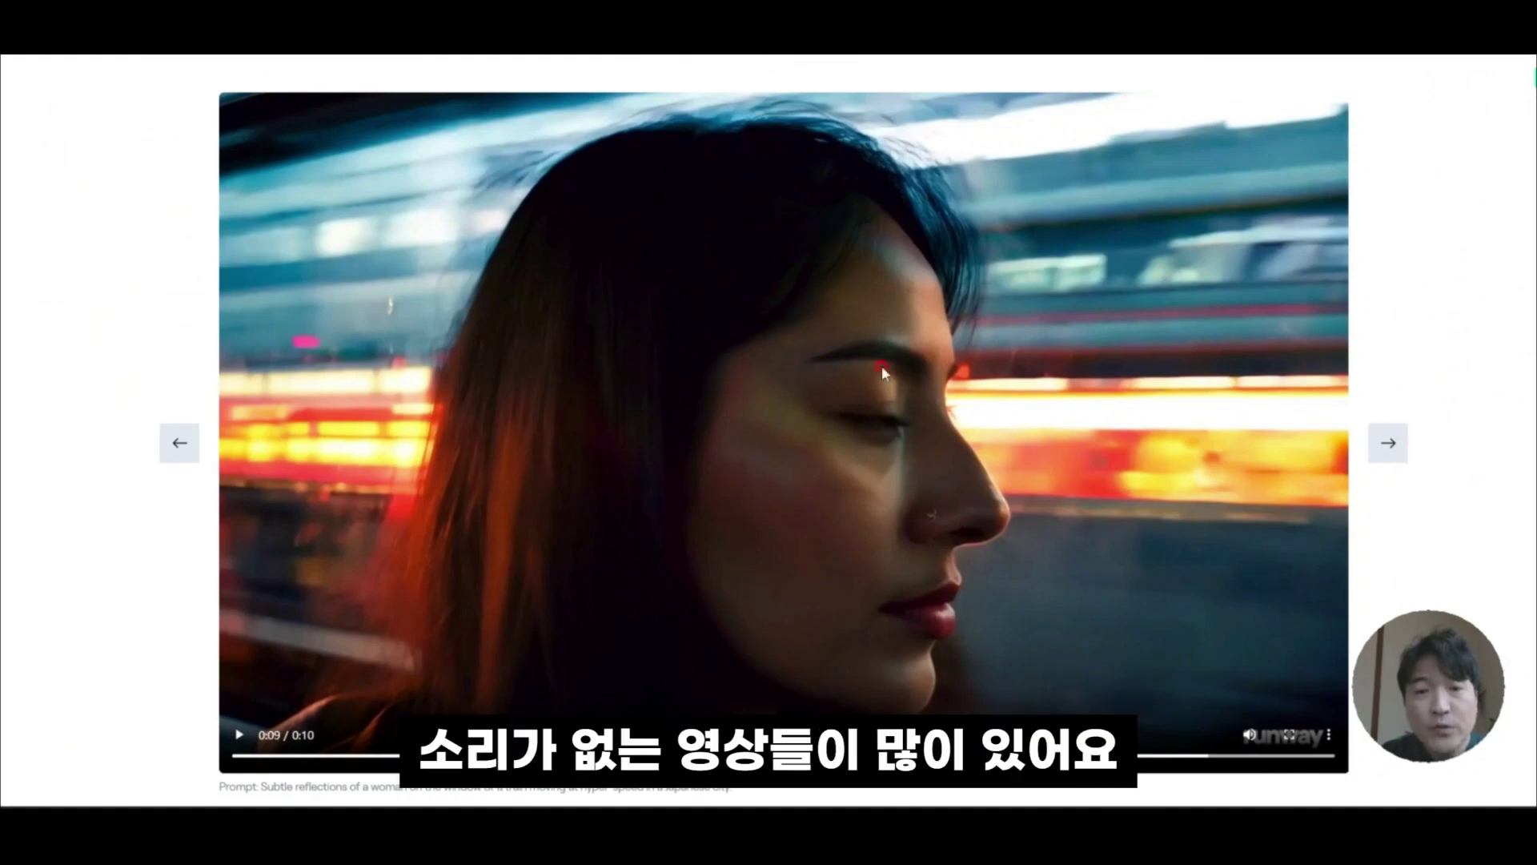
{"action": "scroll", "coordinate": [858, 352], "scroll_direction": "down", "scroll_amount": 1}
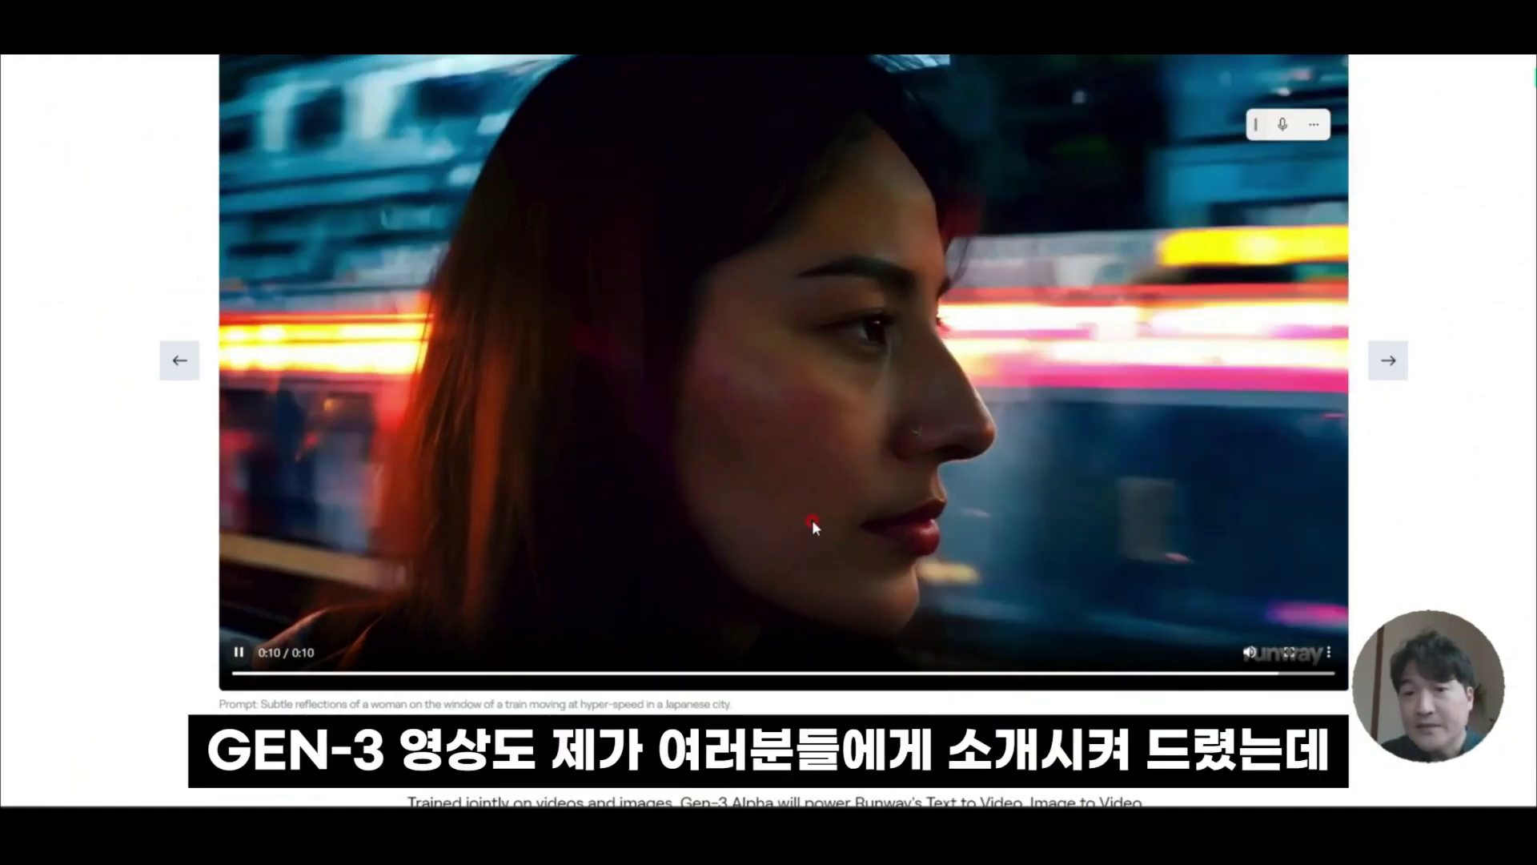
{"action": "scroll", "coordinate": [862, 478], "scroll_direction": "up", "scroll_amount": 1}
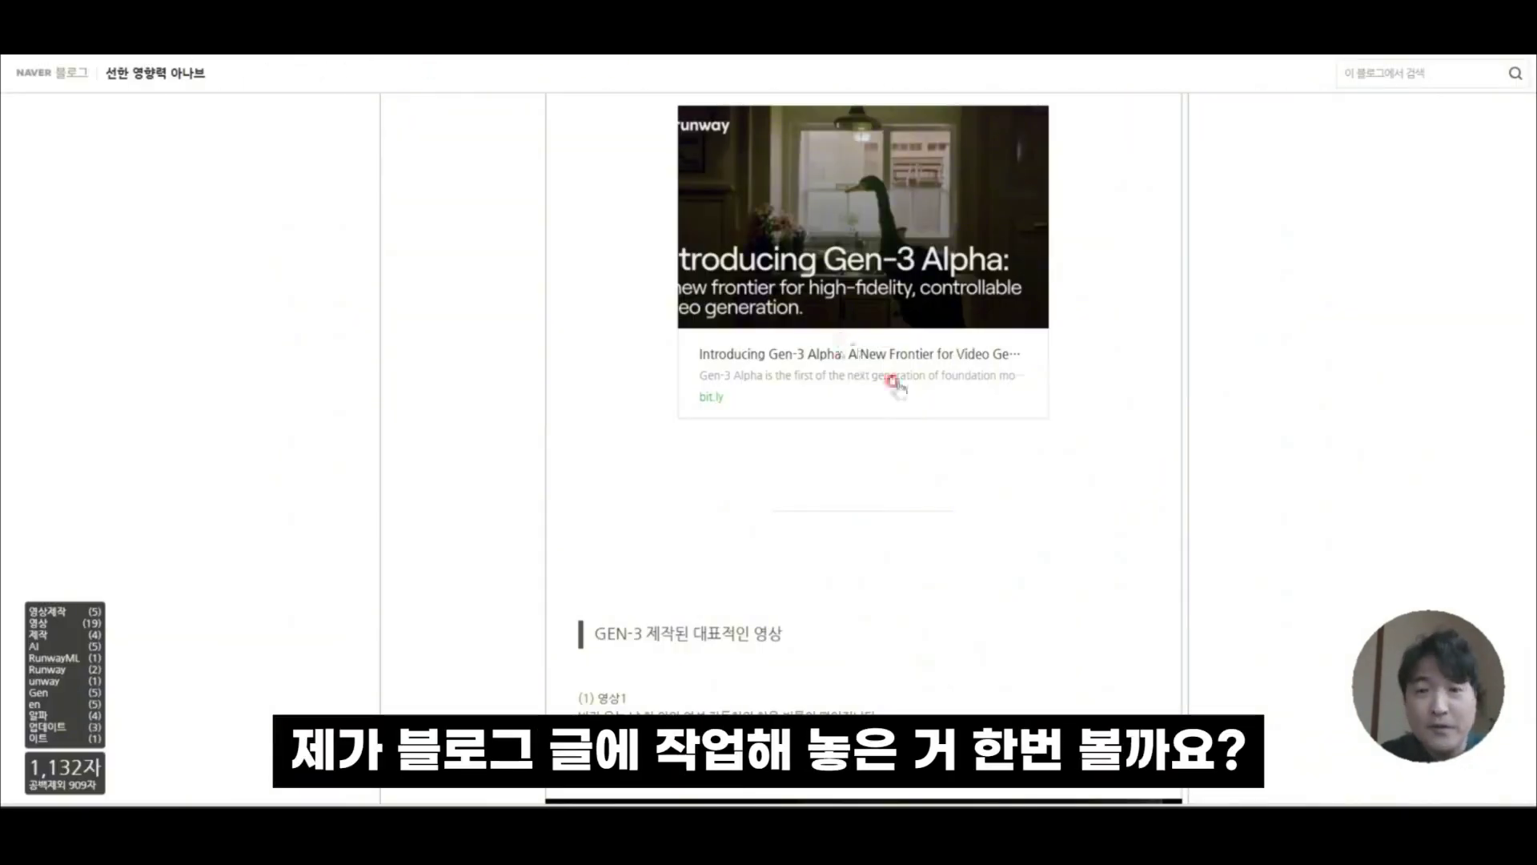
- Watch the blog post's first Gen-3 sample video, the woman in the car, in full screen, and return to the post
{"action": "scroll", "coordinate": [913, 376], "scroll_direction": "down", "scroll_amount": 6}
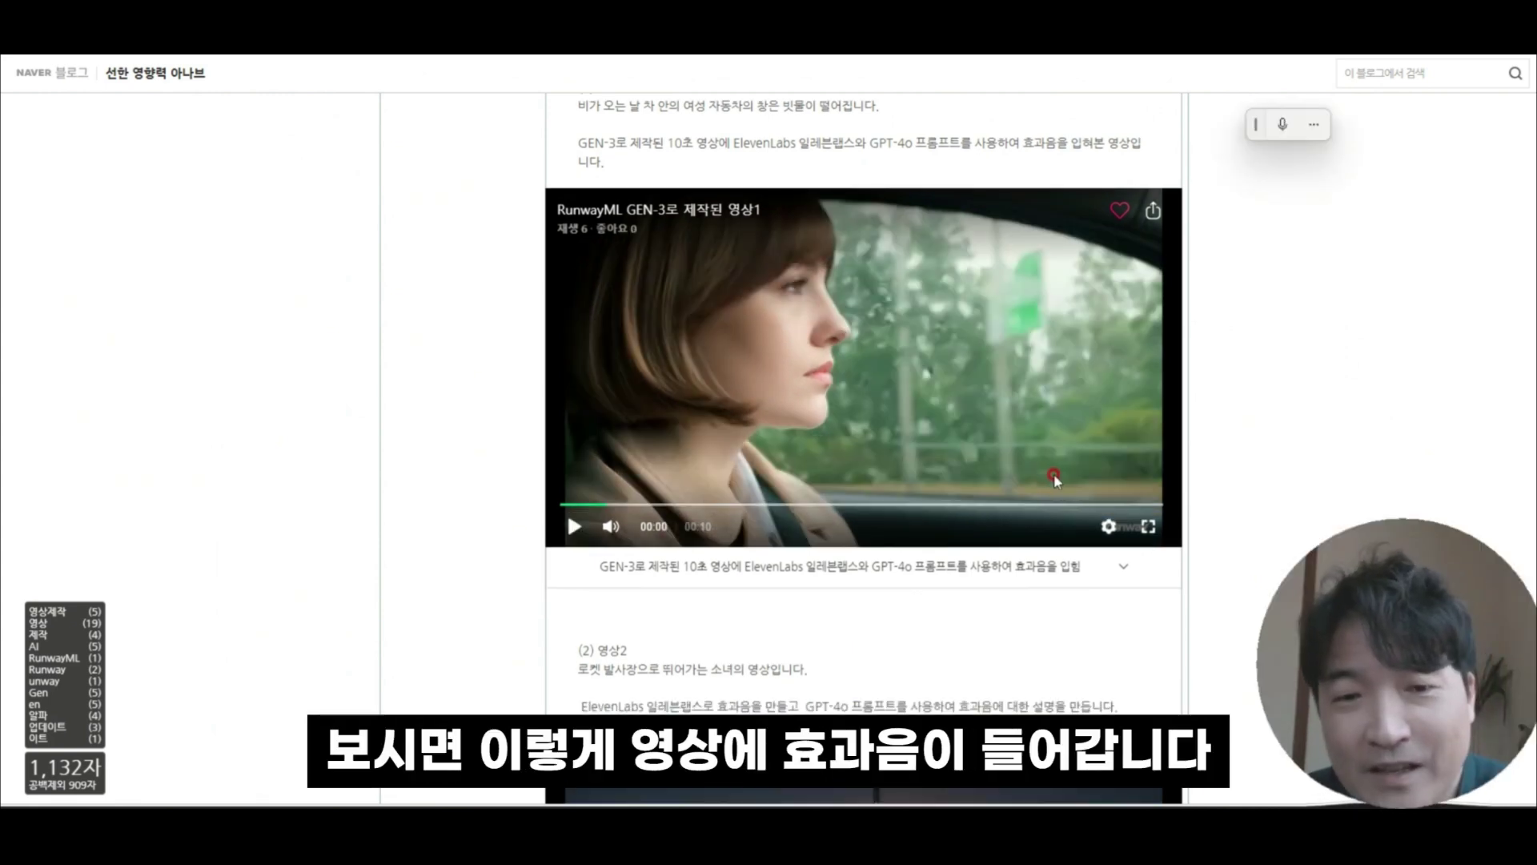
{"action": "left_click", "coordinate": [1147, 528]}
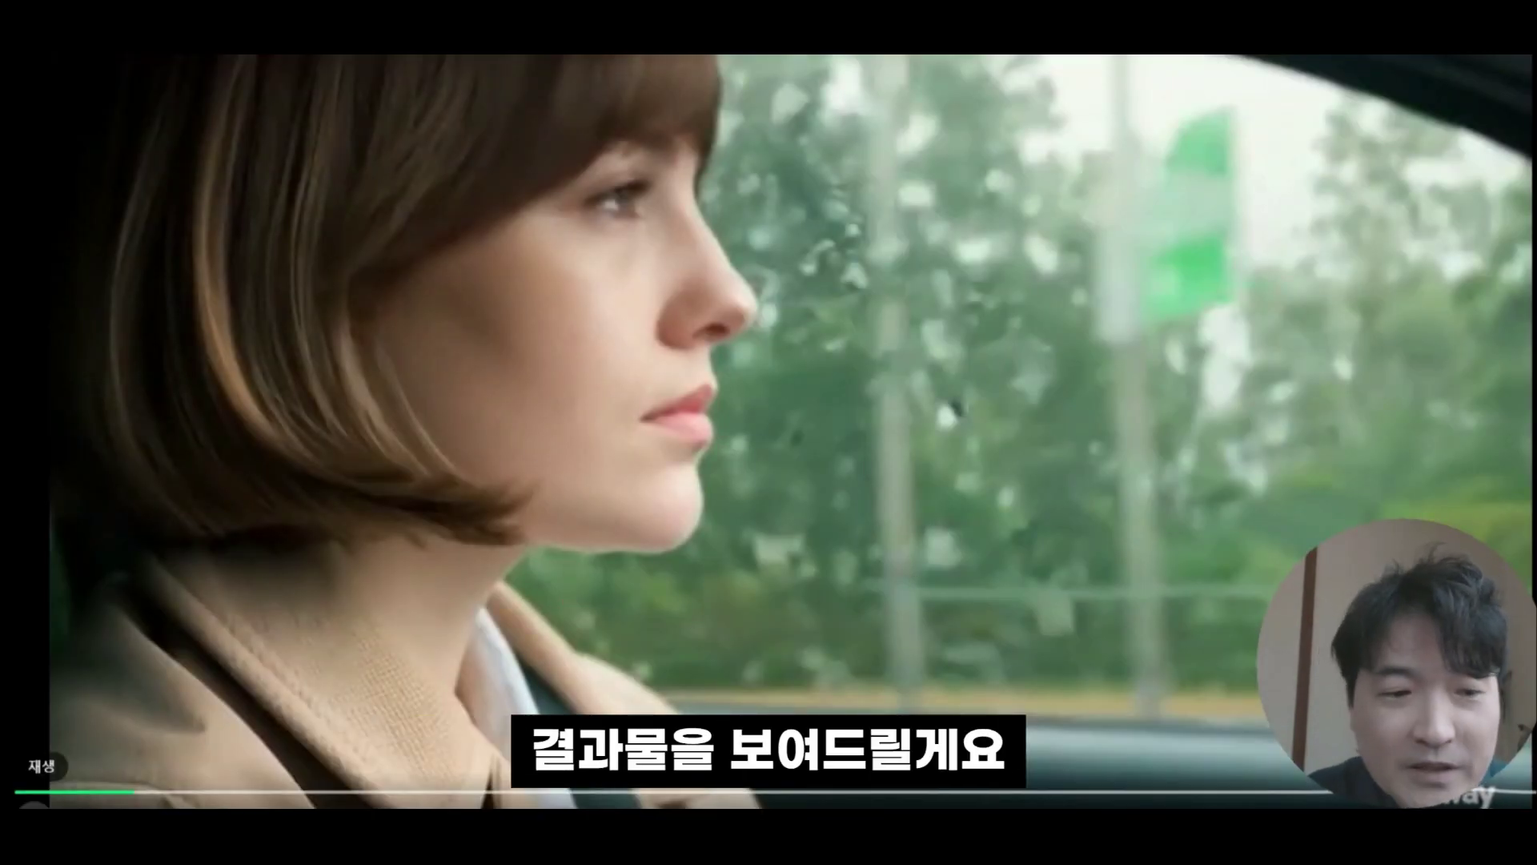
{"action": "left_click", "coordinate": [34, 812]}
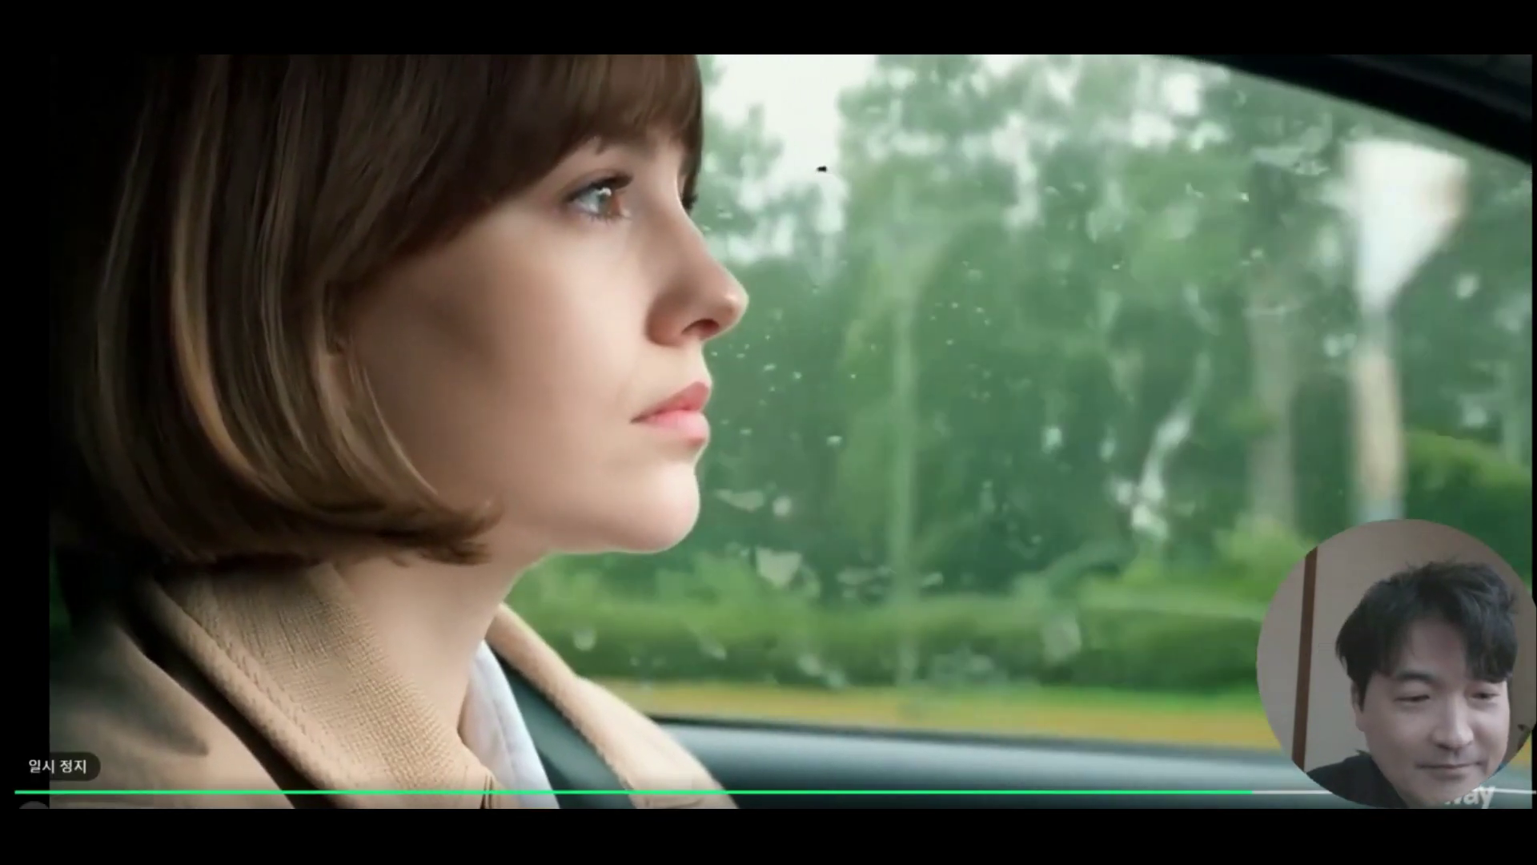
{"action": "left_click", "coordinate": [35, 812]}
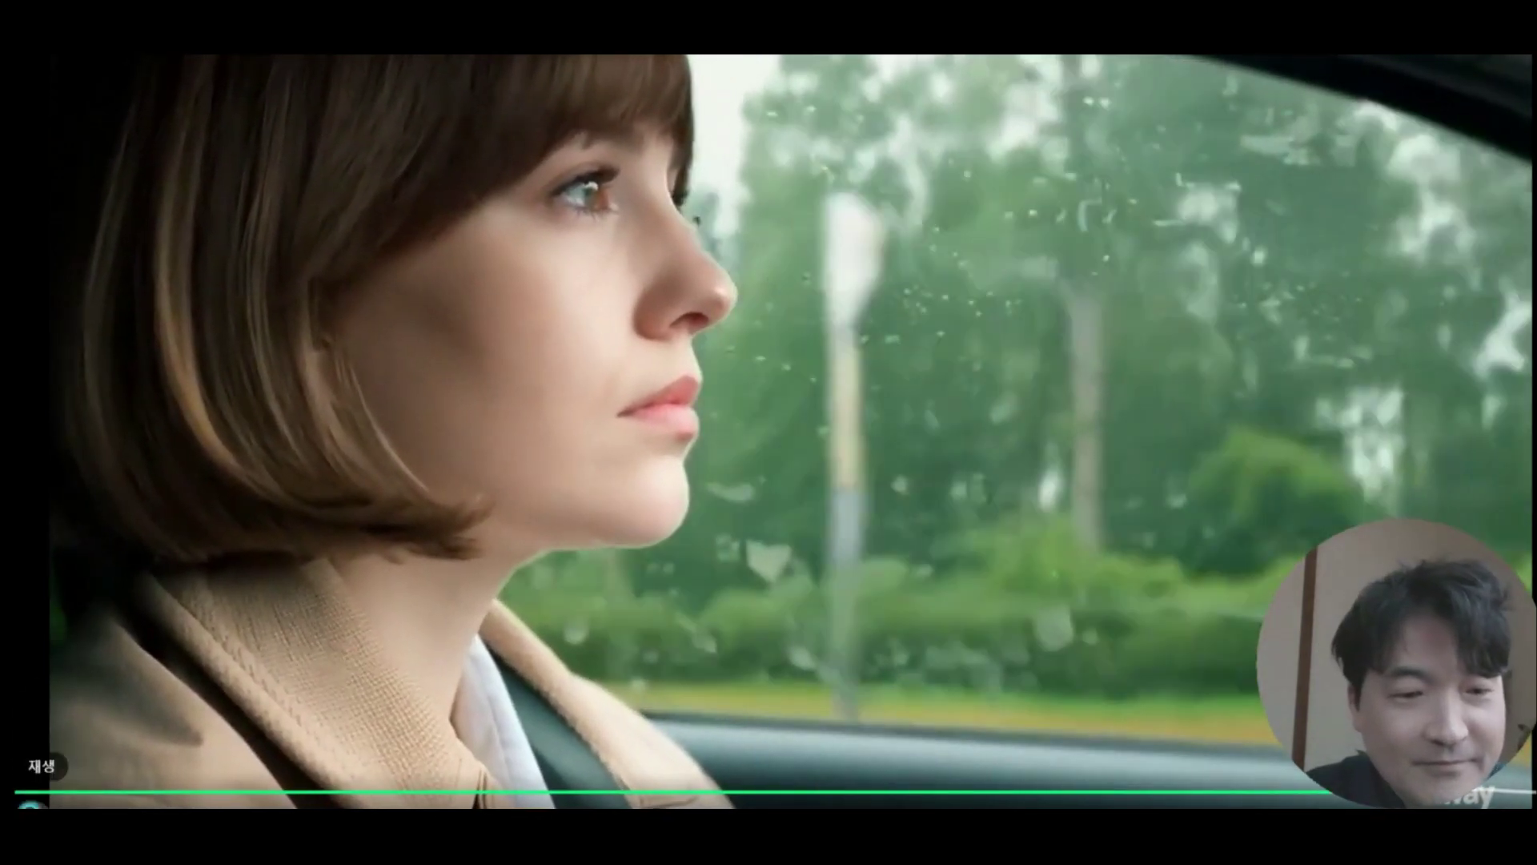
{"action": "key", "text": "Escape"}
- Watch the blog post's second sample video, the rocket launch, in full screen, and return to the post
{"action": "scroll", "coordinate": [769, 613], "scroll_direction": "down", "scroll_amount": 3}
{"action": "scroll", "coordinate": [952, 595], "scroll_direction": "down", "scroll_amount": 3}
{"action": "left_click", "coordinate": [1148, 575]}
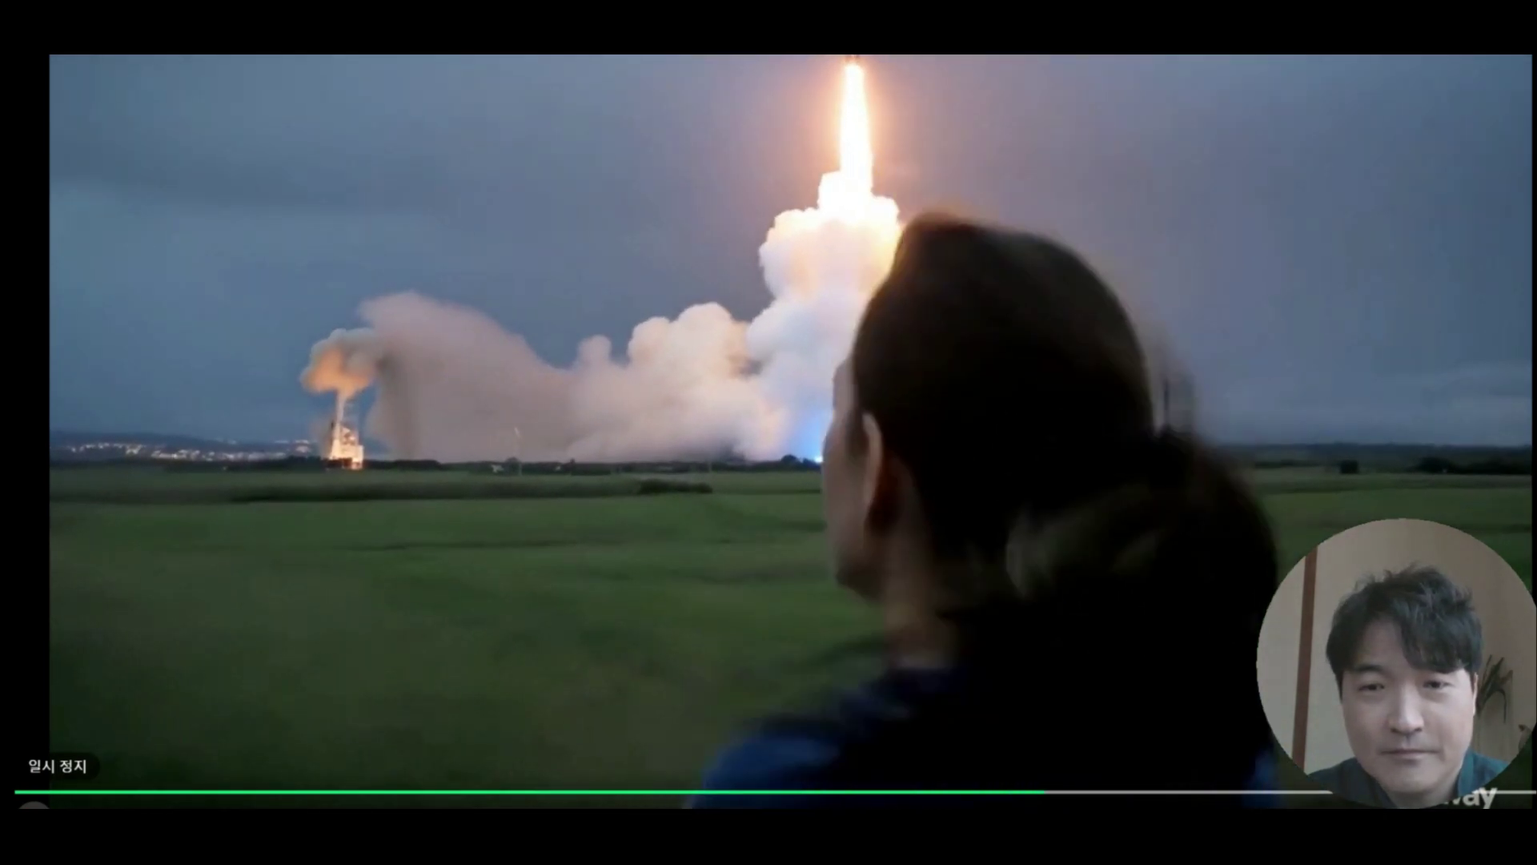
{"action": "left_click", "coordinate": [32, 806]}
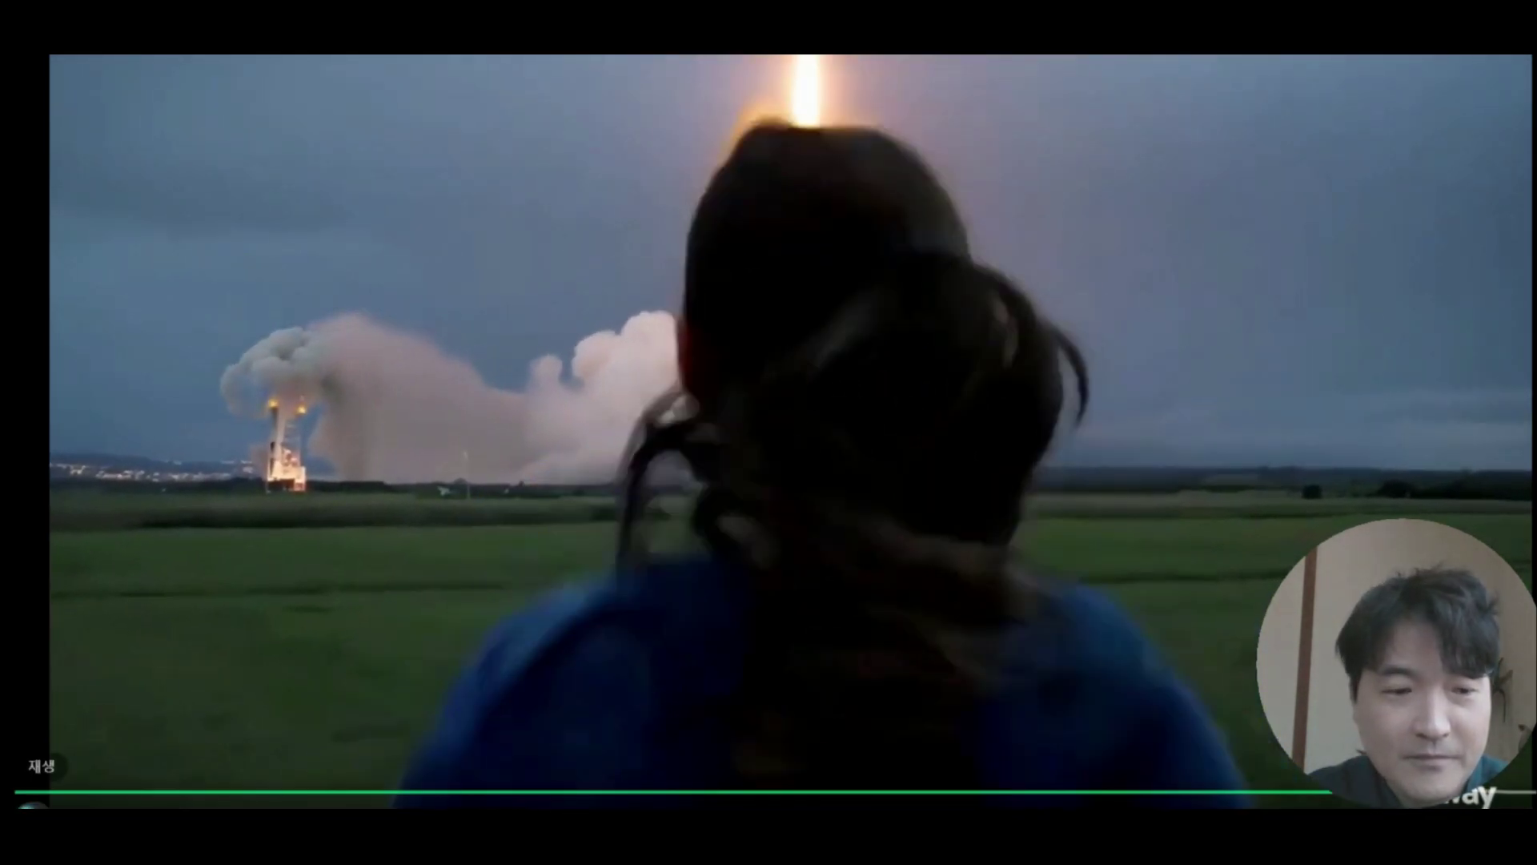
{"action": "key", "text": "Escape"}
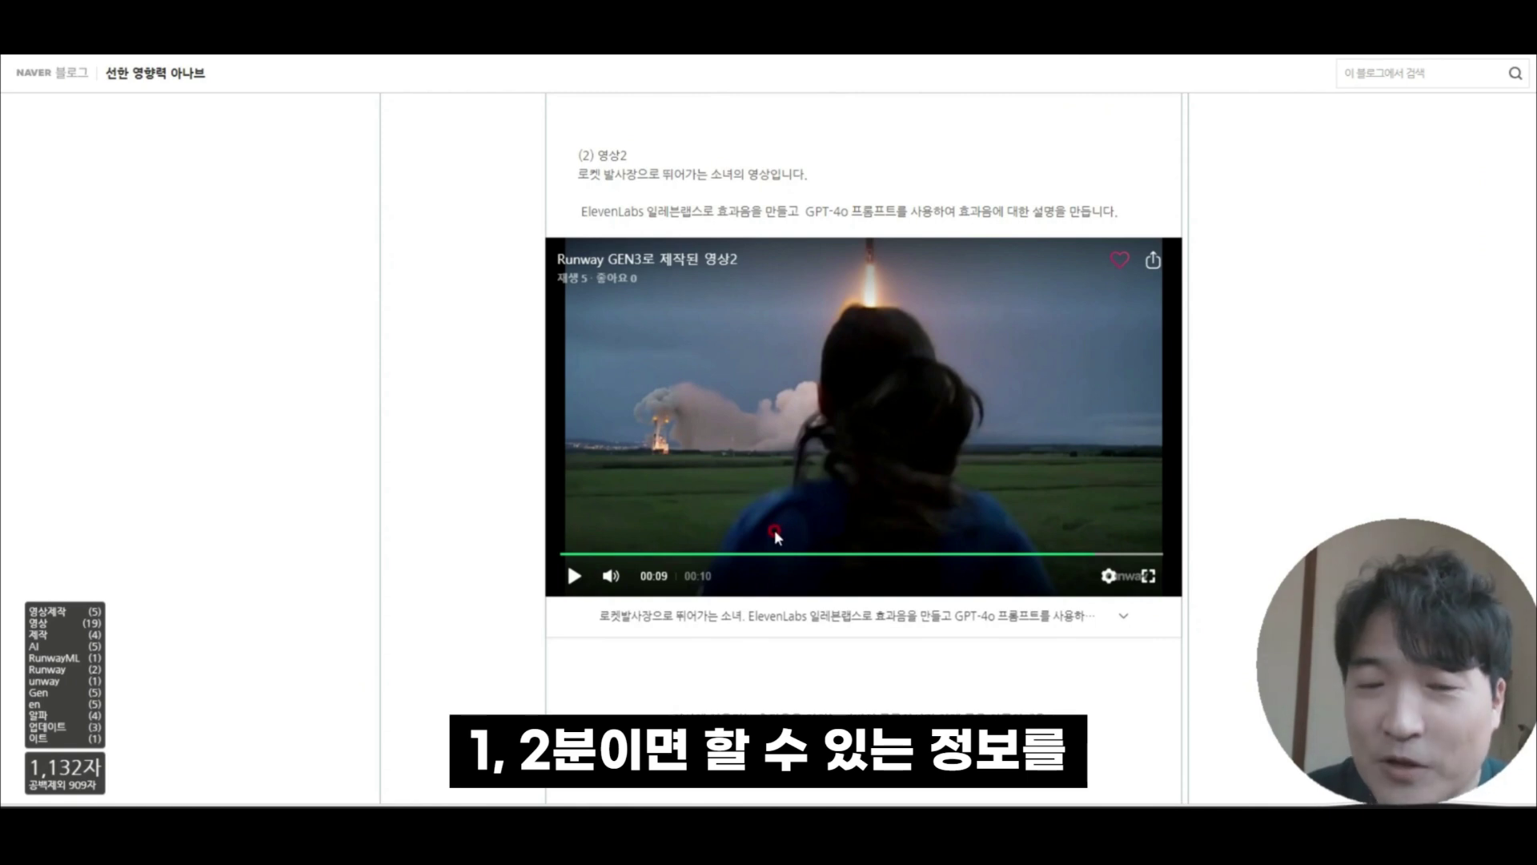
{"action": "left_click", "coordinate": [570, 571]}
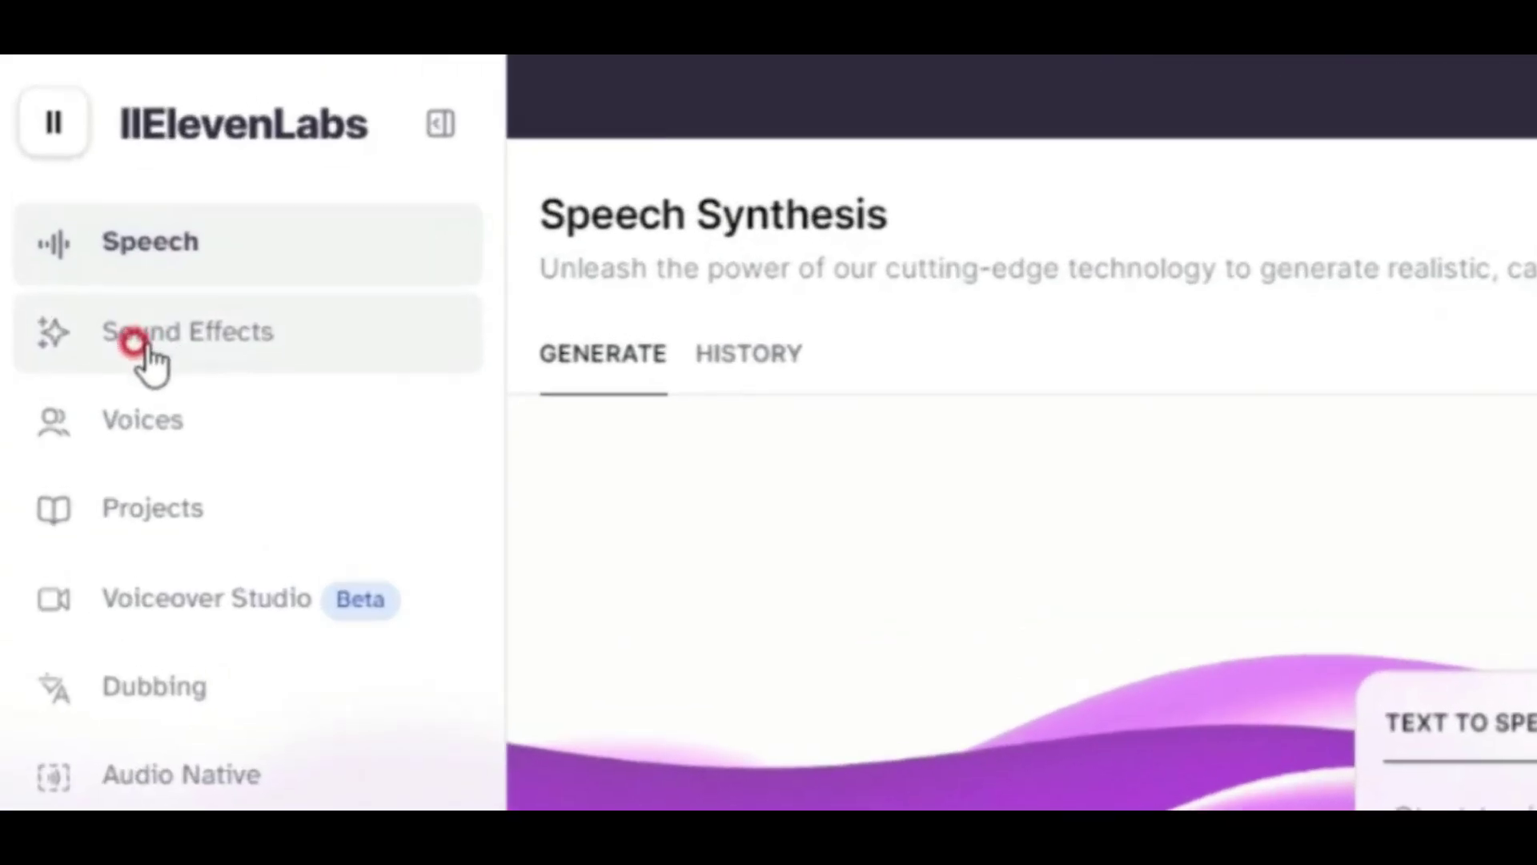
- Open Sound Effects in ElevenLabs and clear the existing train soundtrack prompt
{"action": "left_click", "coordinate": [91, 175]}
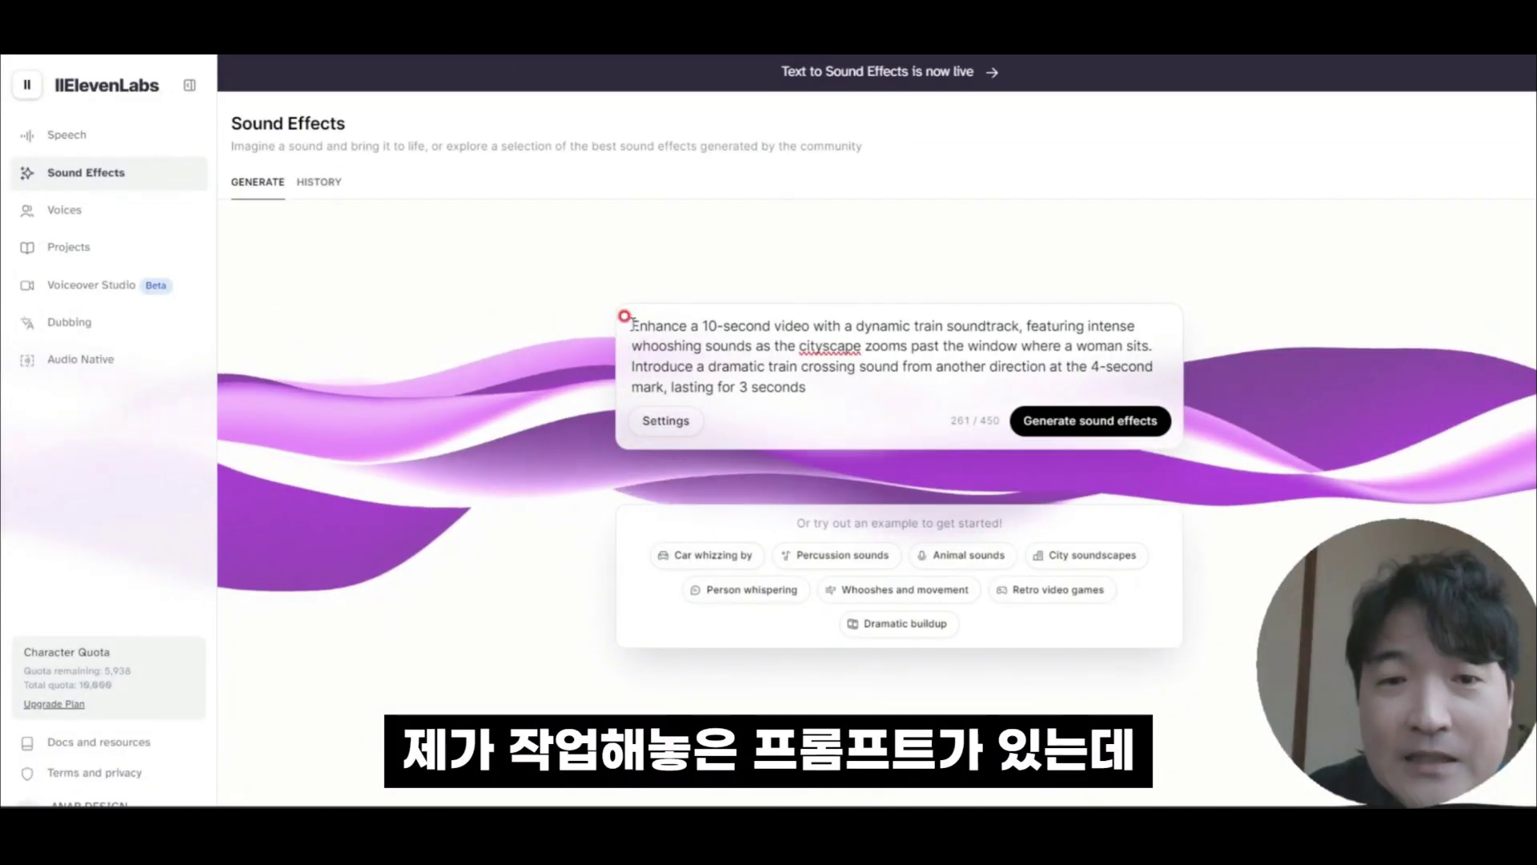
{"action": "left_click_drag", "start_coordinate": [626, 319], "coordinate": [707, 388]}
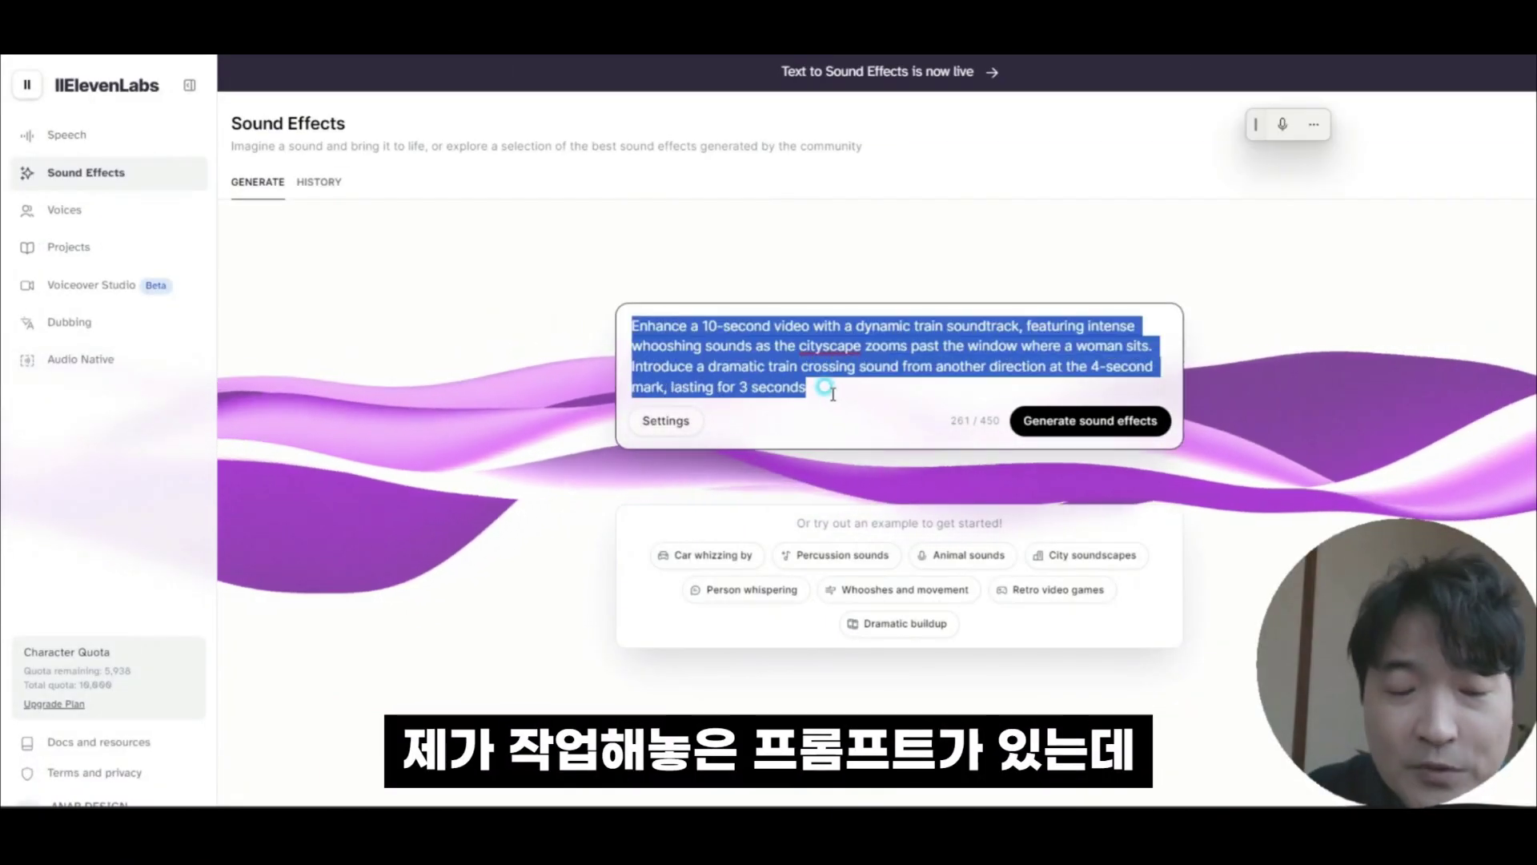
{"action": "key", "text": "BackSpace"}
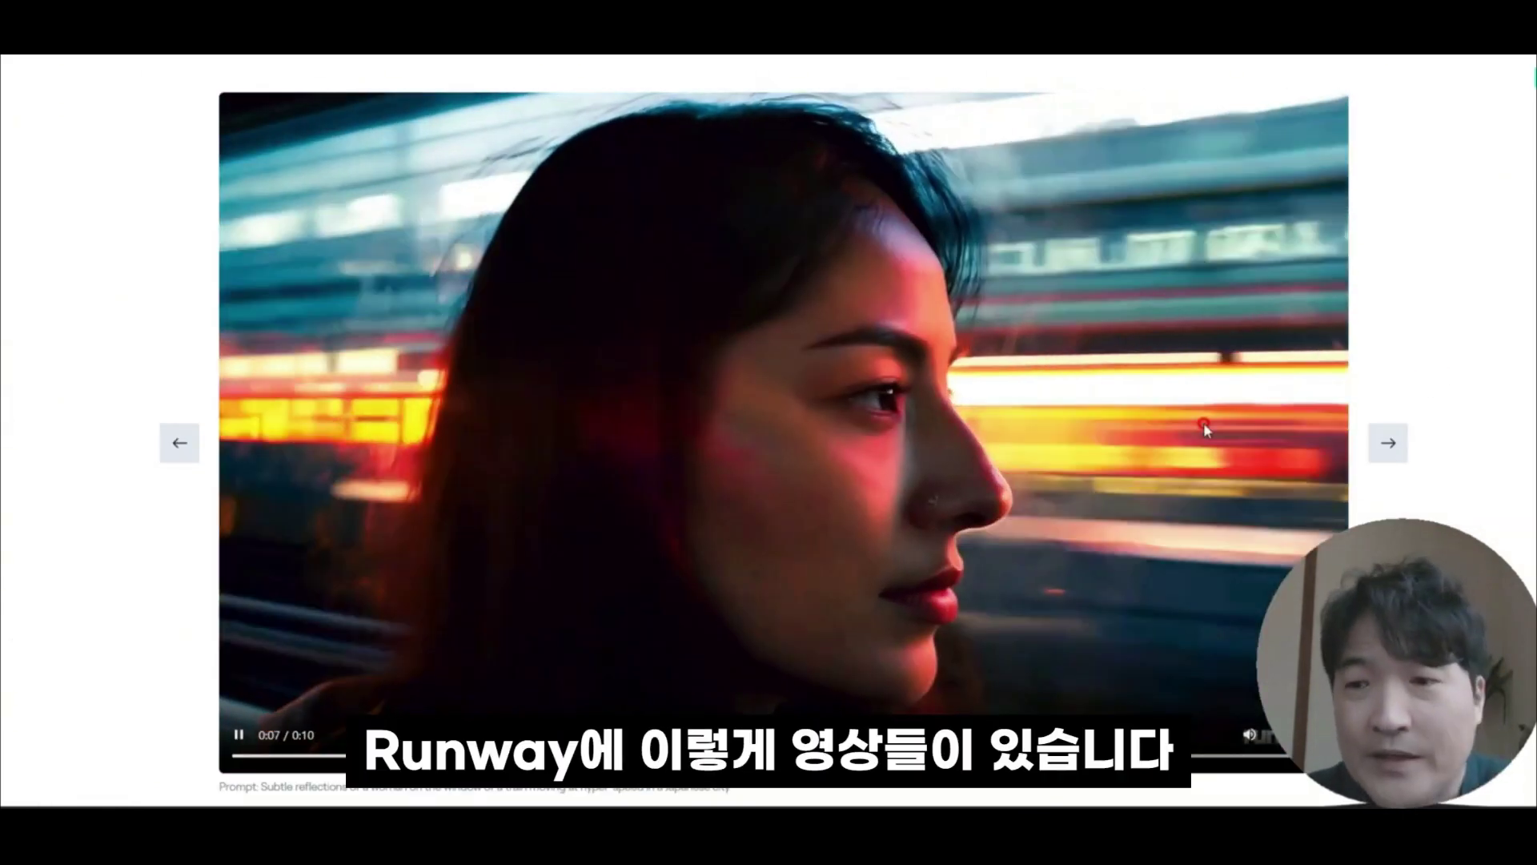
- Switch to the Runway Gen-3 Alpha page and browse forward through its sample videos
{"action": "left_click", "coordinate": [1392, 447]}
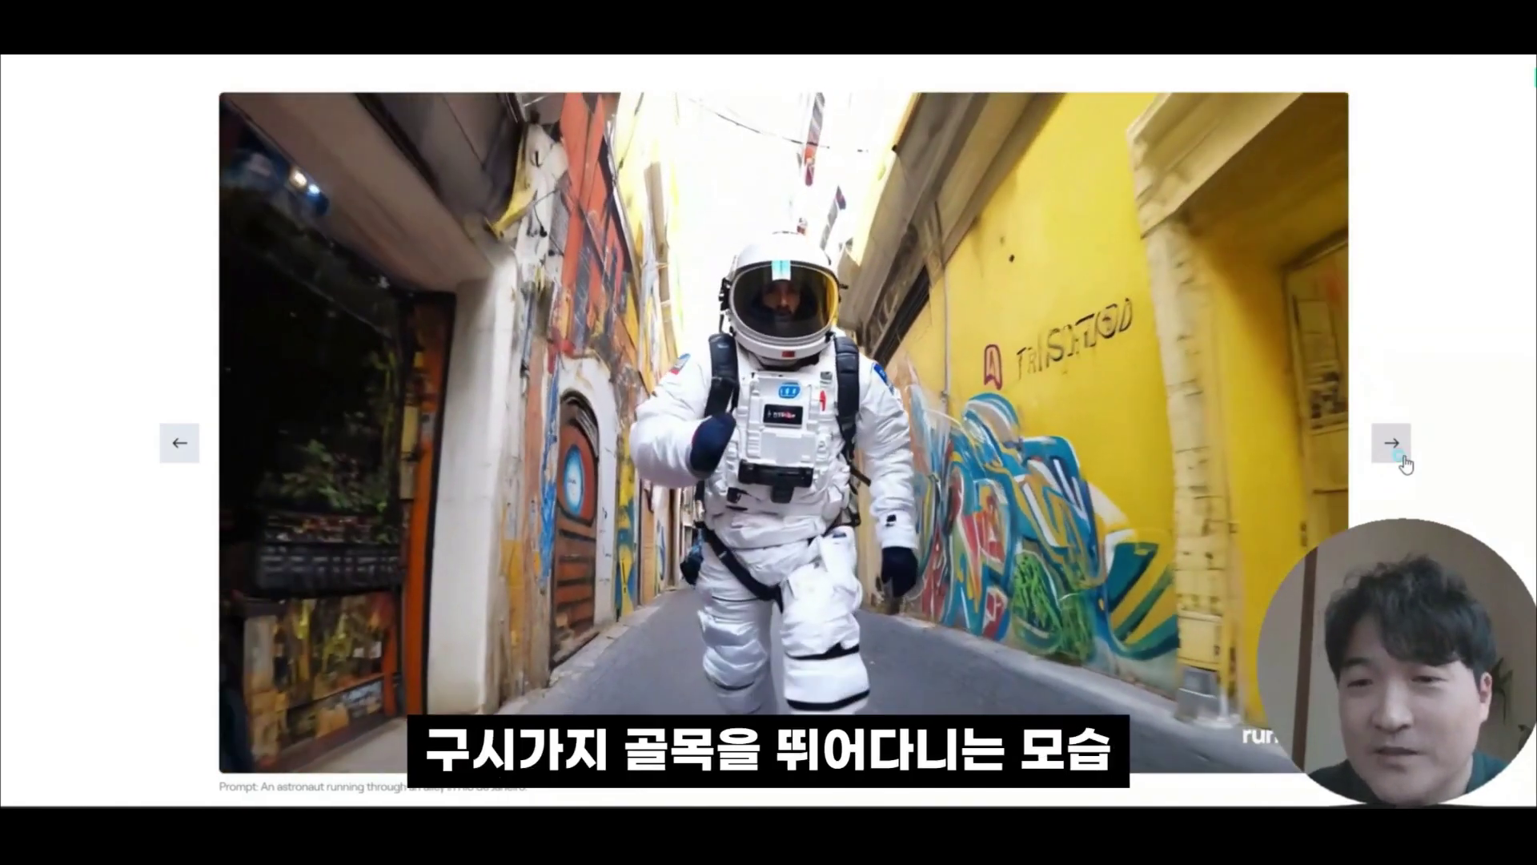
{"action": "left_click", "coordinate": [1400, 456]}
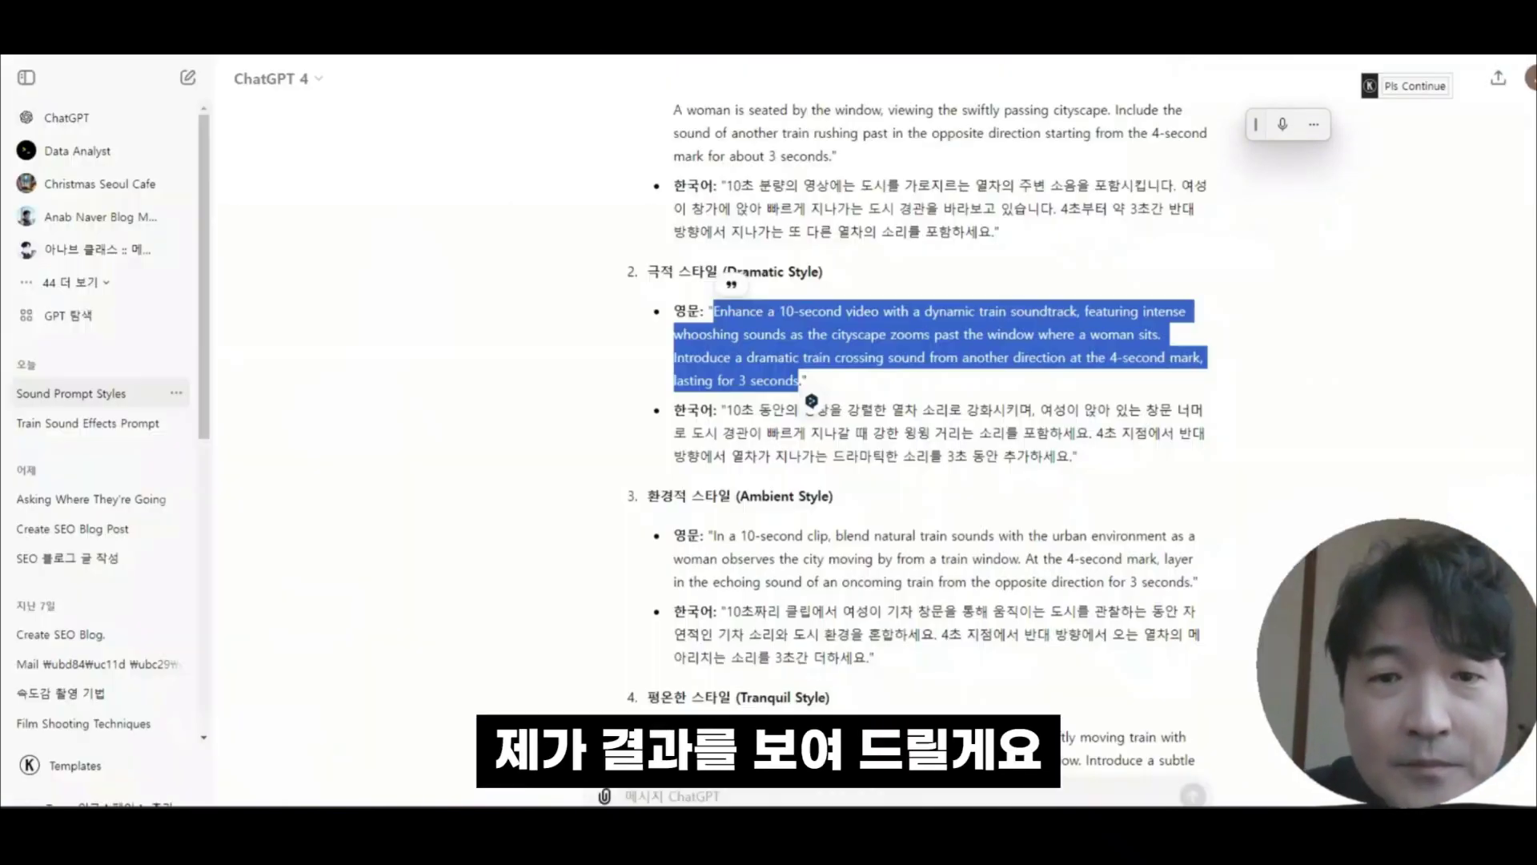
- Review the ChatGPT request for sound effect prompts in four styles, written in English and Korean for the train video
{"action": "left_click", "coordinate": [1321, 332]}
{"action": "scroll", "coordinate": [1323, 330], "scroll_direction": "up", "scroll_amount": 6}
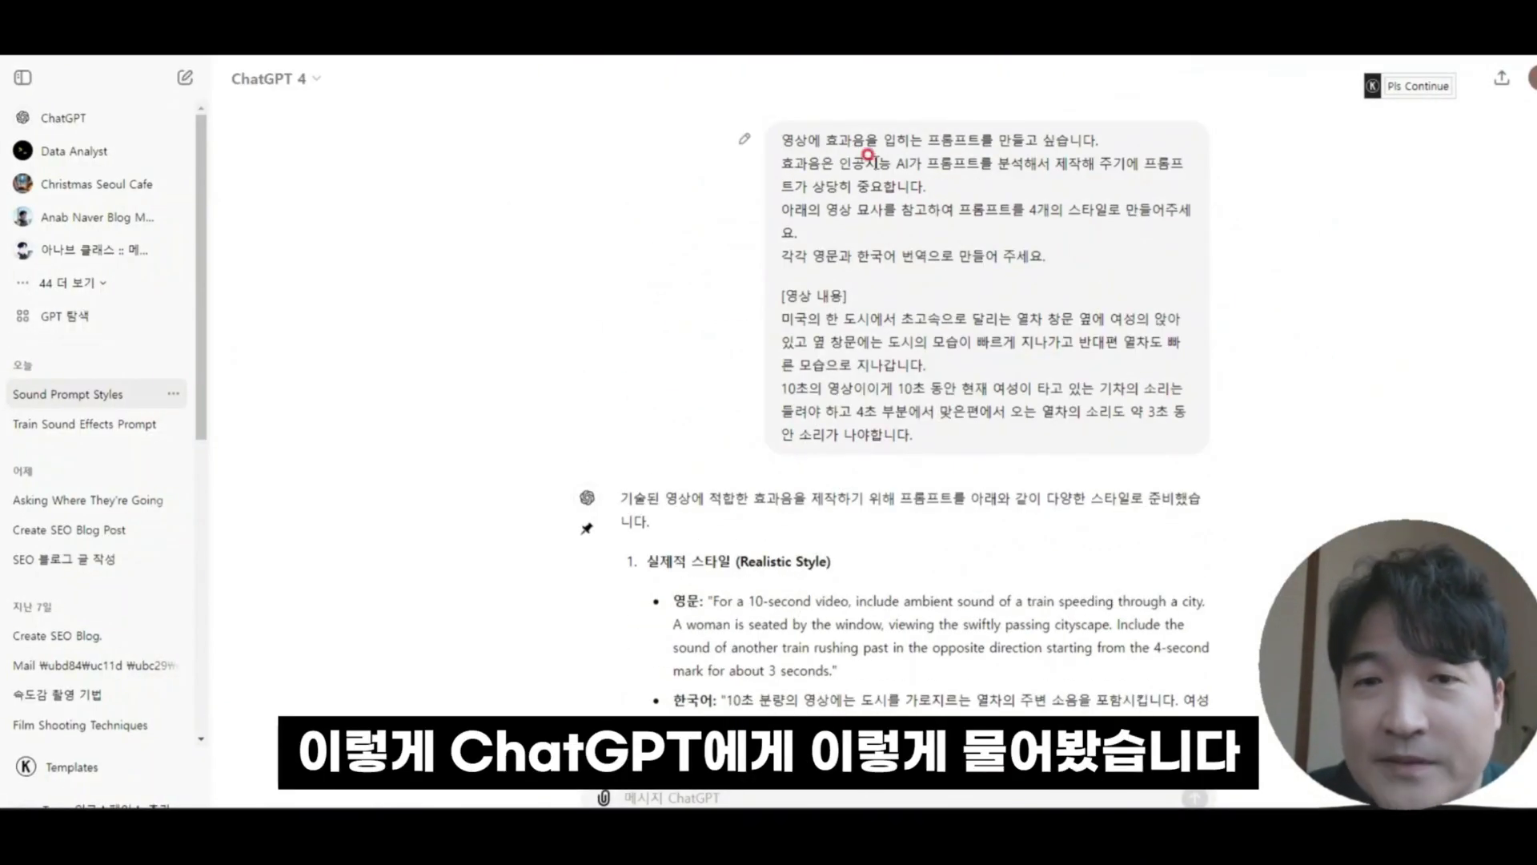
{"action": "left_click_drag", "start_coordinate": [776, 136], "coordinate": [1046, 132]}
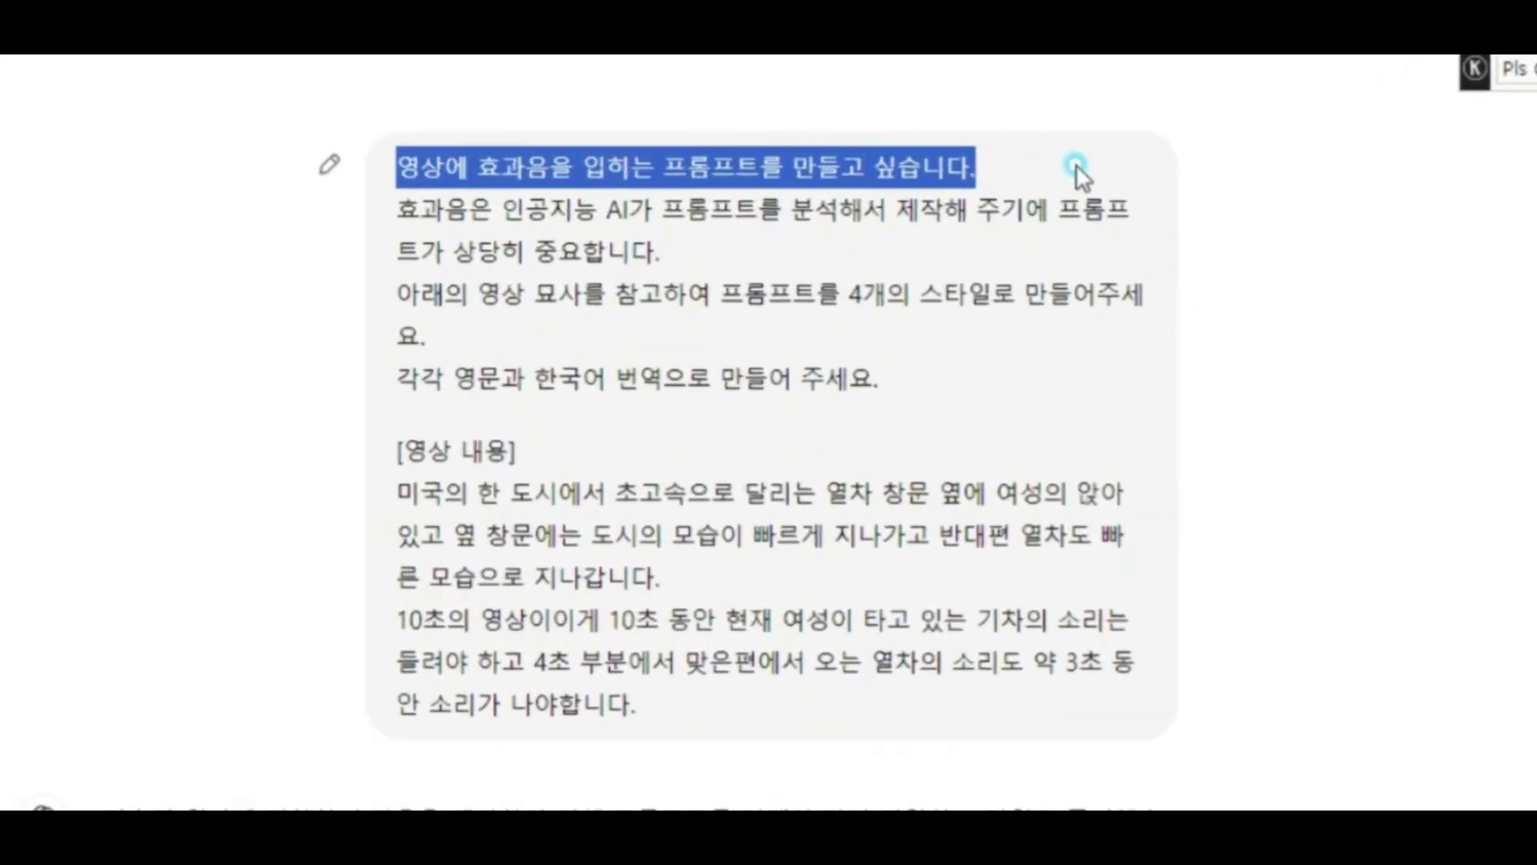
{"action": "left_click_drag", "start_coordinate": [1119, 196], "coordinate": [1144, 198]}
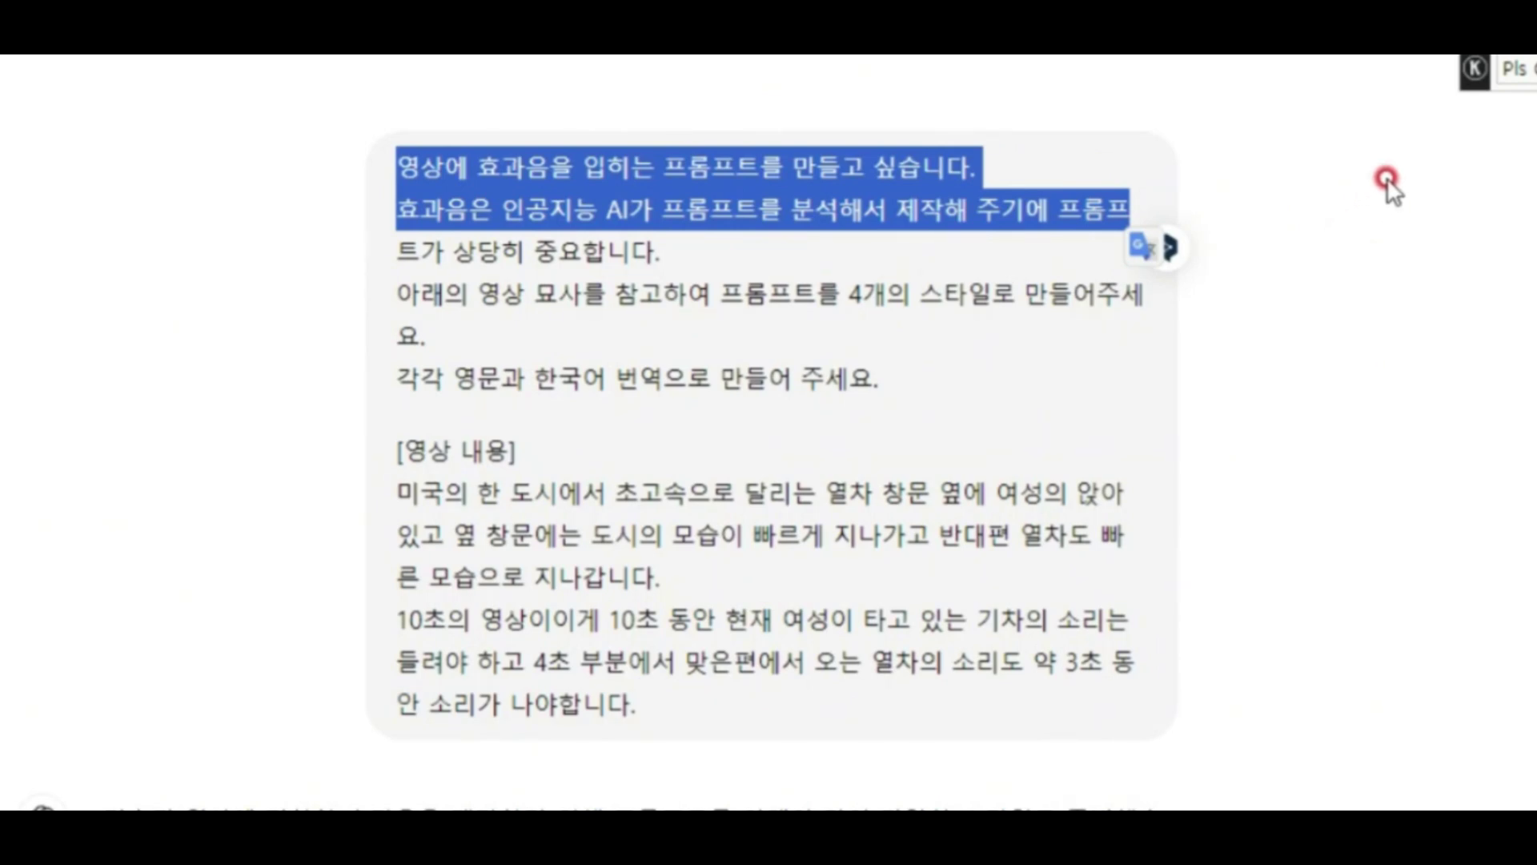
{"action": "left_click", "coordinate": [787, 421]}
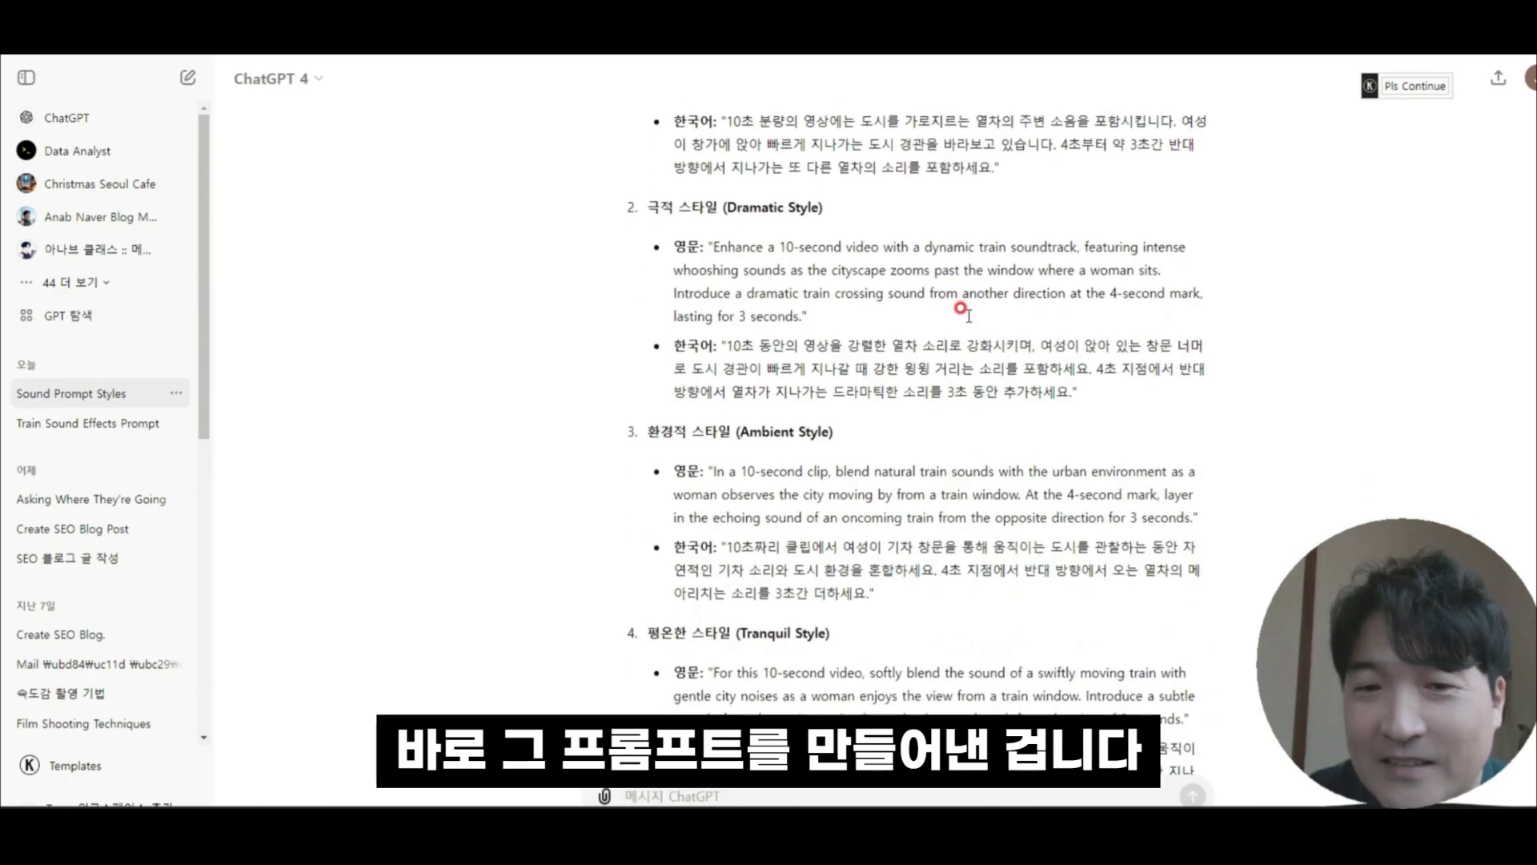
- Select the English text of the Dramatic Style prompt in ChatGPT's answer
{"action": "scroll", "coordinate": [769, 304], "scroll_direction": "down", "scroll_amount": 2}
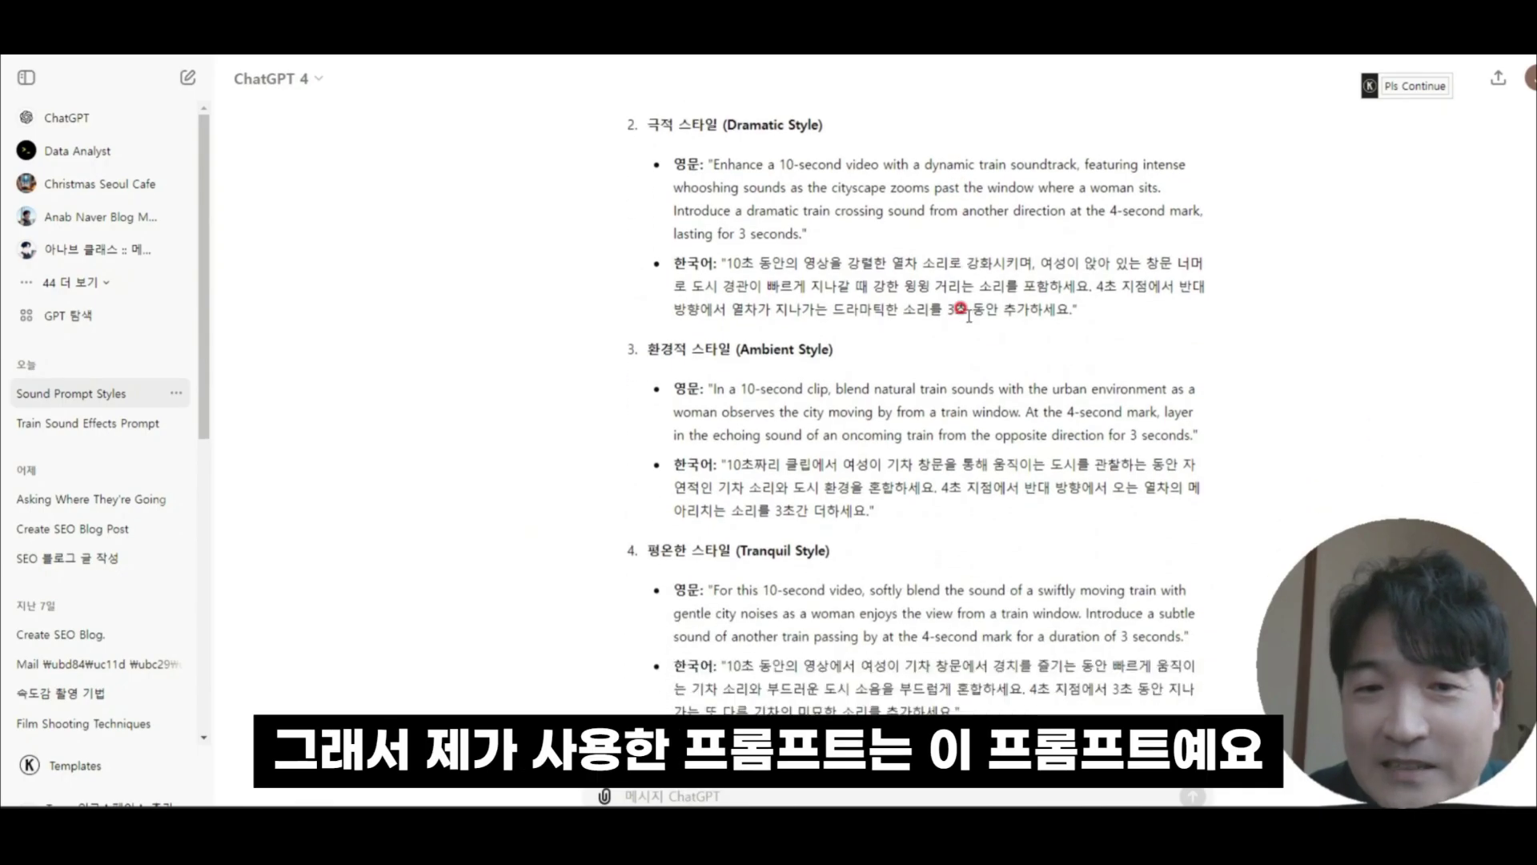
{"action": "scroll", "coordinate": [737, 216], "scroll_direction": "up", "scroll_amount": 2}
{"action": "left_click_drag", "start_coordinate": [705, 220], "coordinate": [807, 298]}
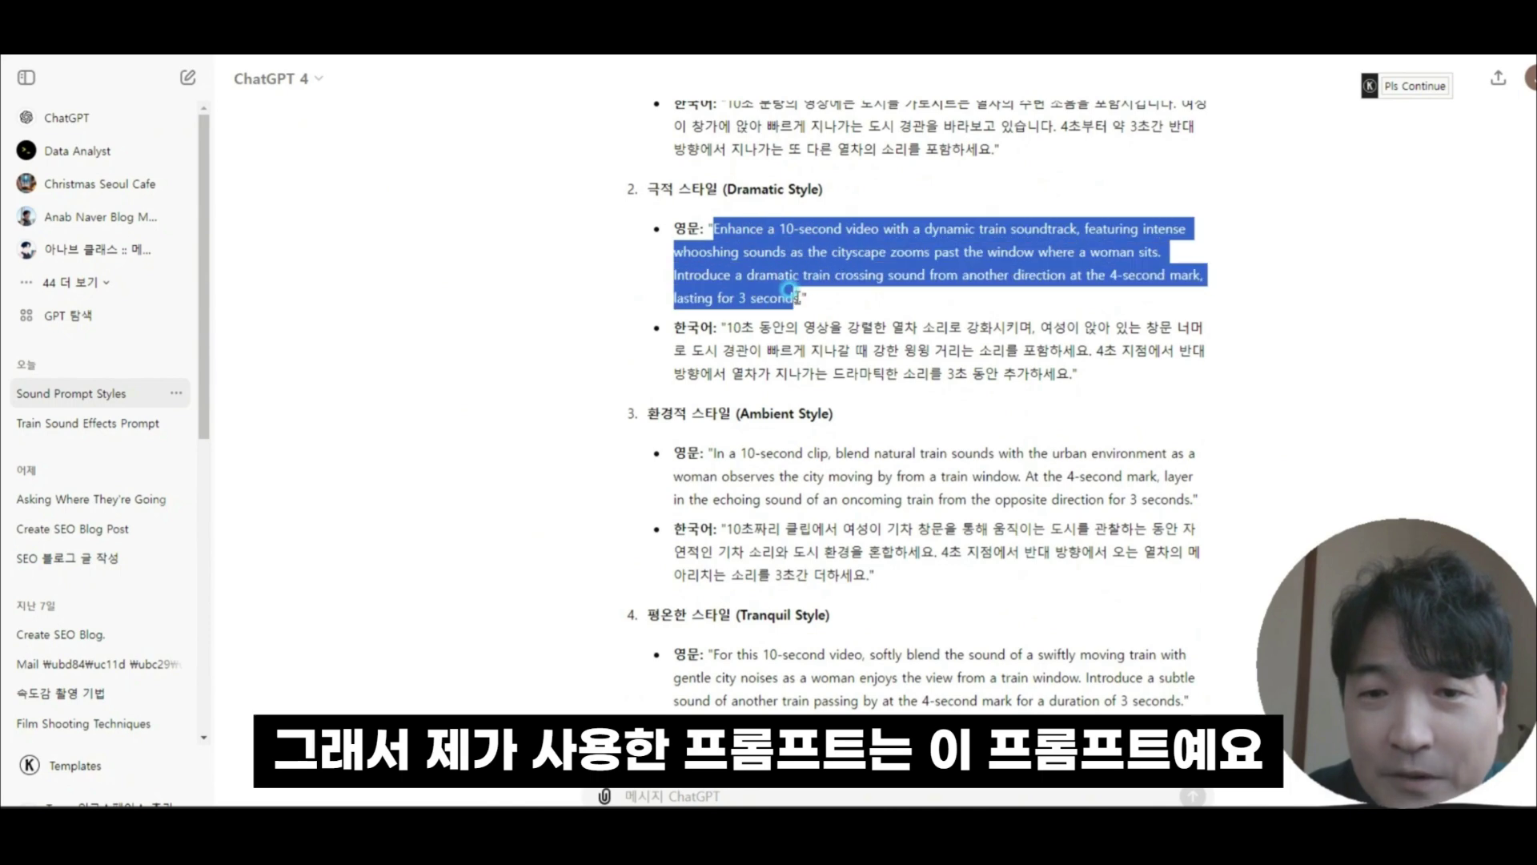
{"action": "left_click", "coordinate": [913, 336]}
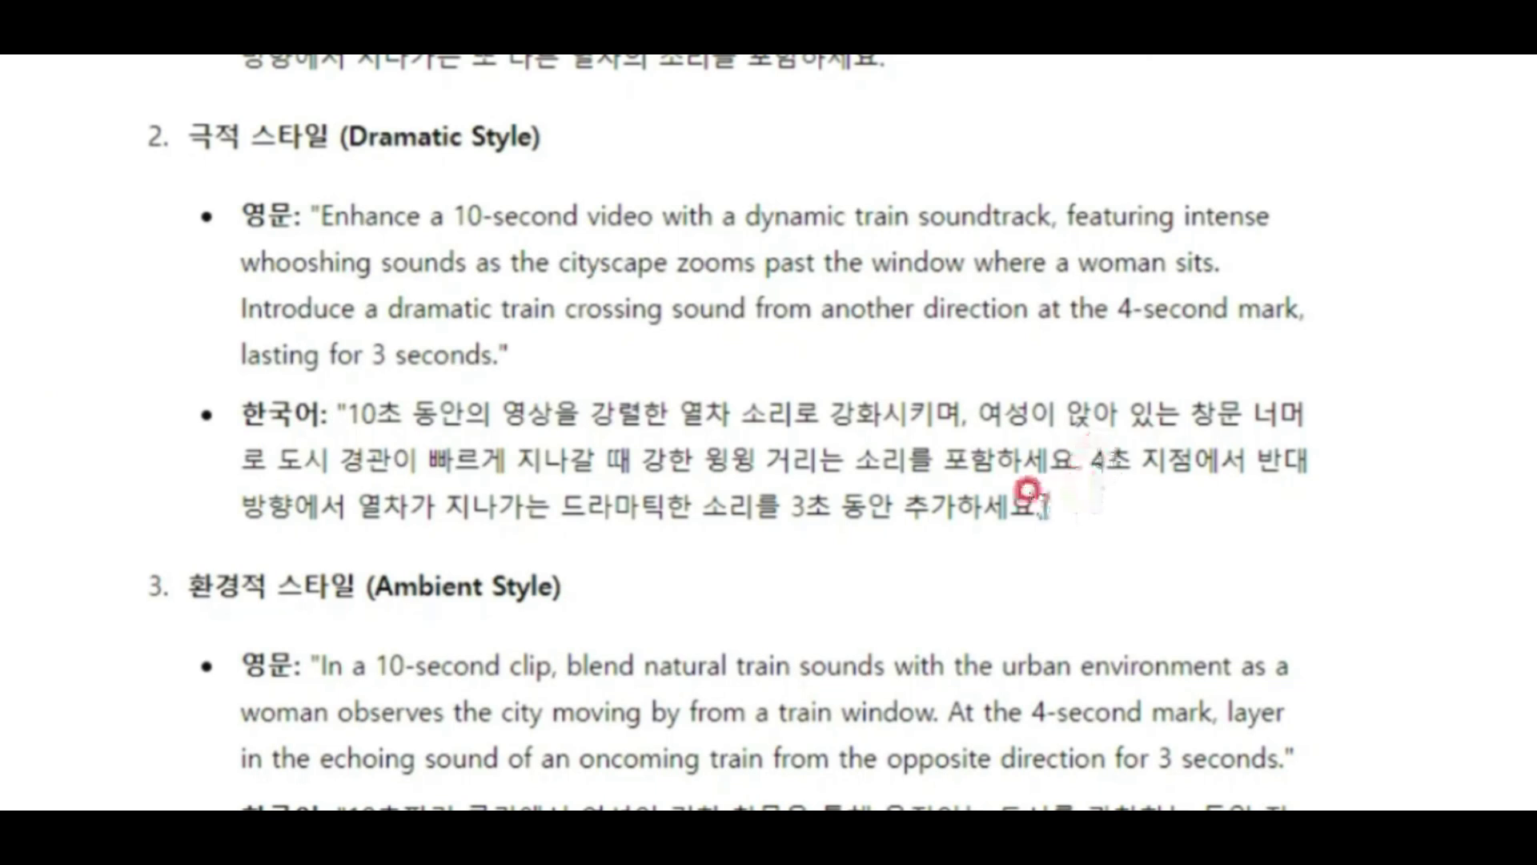
{"action": "left_click_drag", "start_coordinate": [325, 216], "coordinate": [495, 354]}
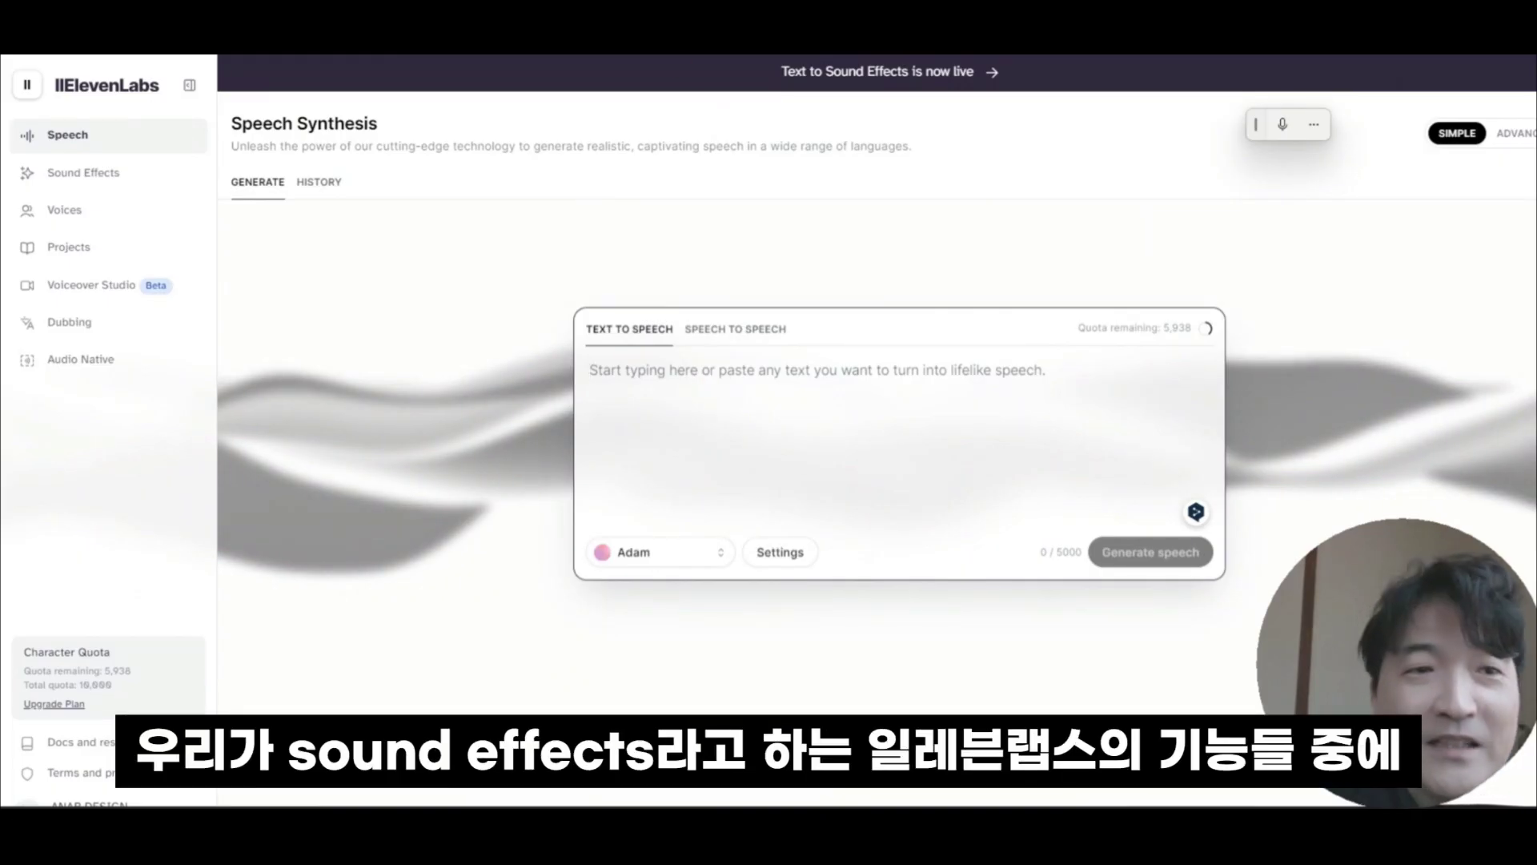
- Switch to ElevenLabs Sound Effects and set the generation duration to 10 seconds
{"action": "left_click", "coordinate": [84, 178]}
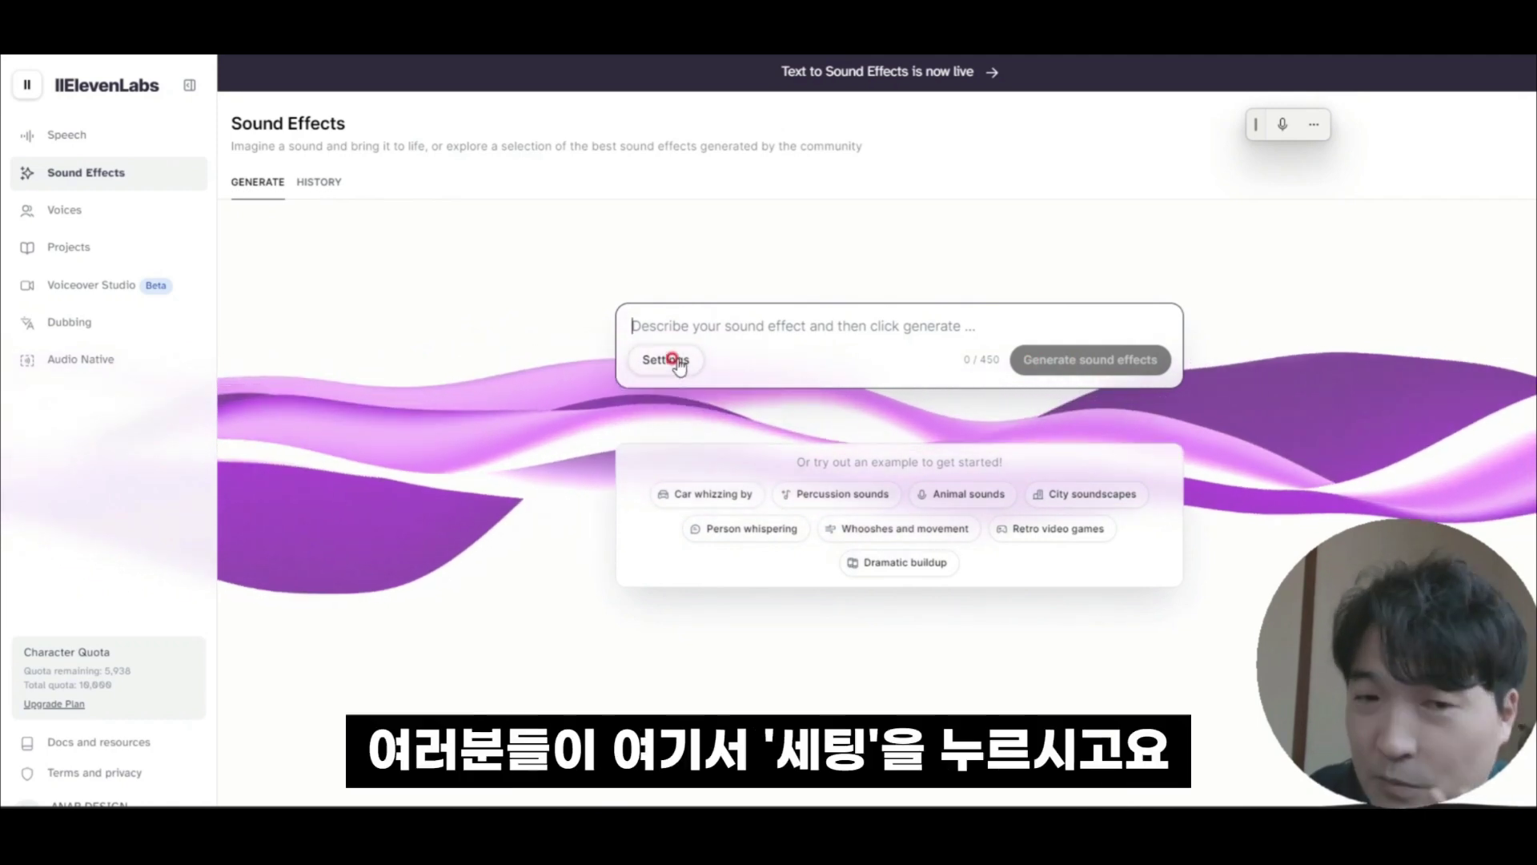
{"action": "left_click", "coordinate": [679, 362]}
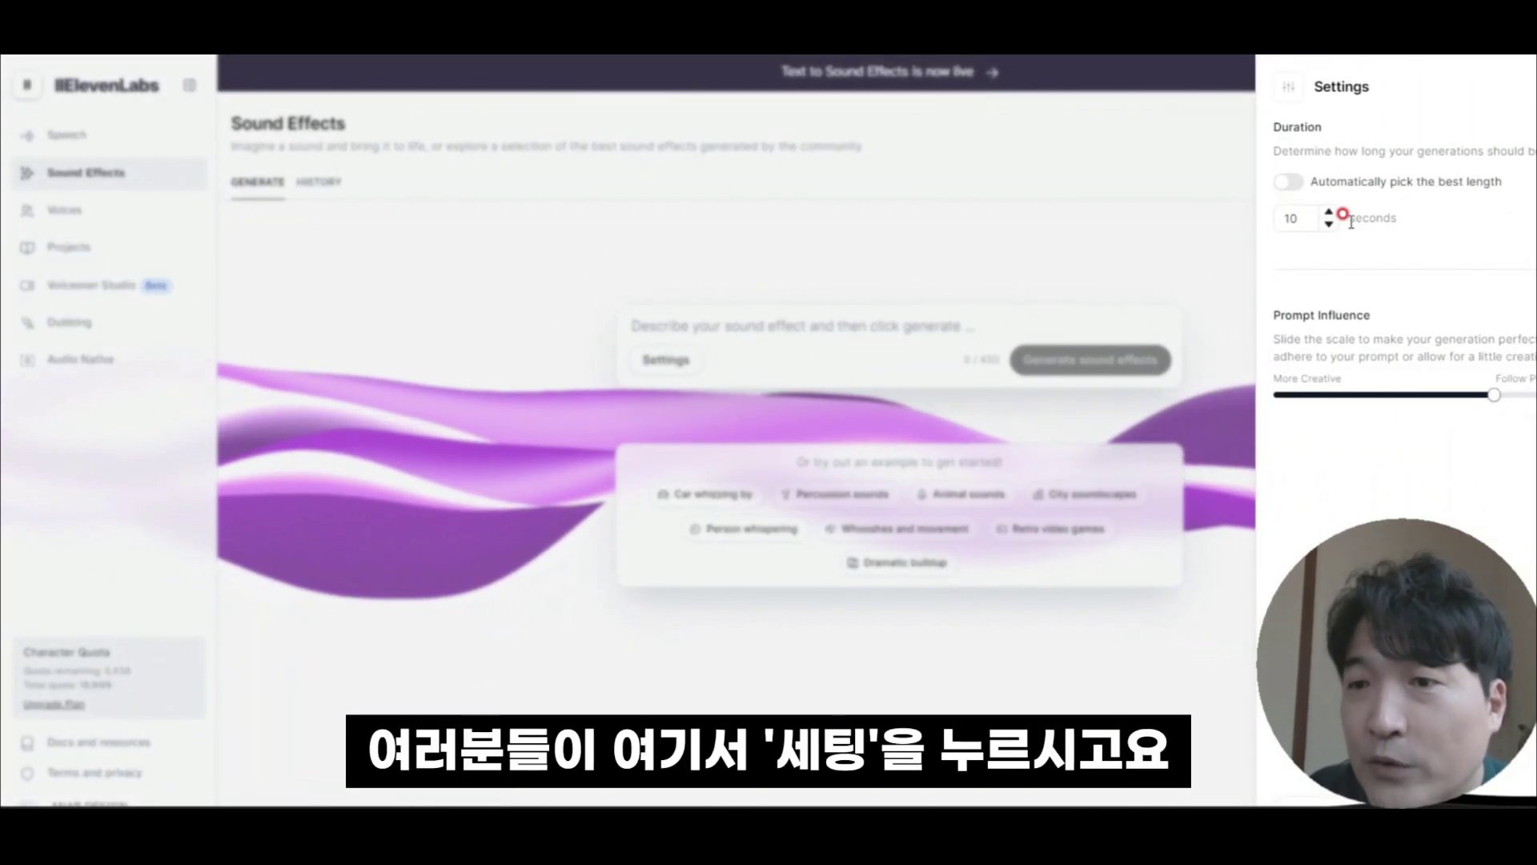
{"action": "left_click", "coordinate": [1328, 214]}
{"action": "left_click", "coordinate": [1328, 214]}
{"action": "left_click", "coordinate": [1328, 214]}
{"action": "left_click", "coordinate": [1327, 225]}
{"action": "left_click", "coordinate": [1326, 225]}
{"action": "left_click", "coordinate": [1326, 225]}
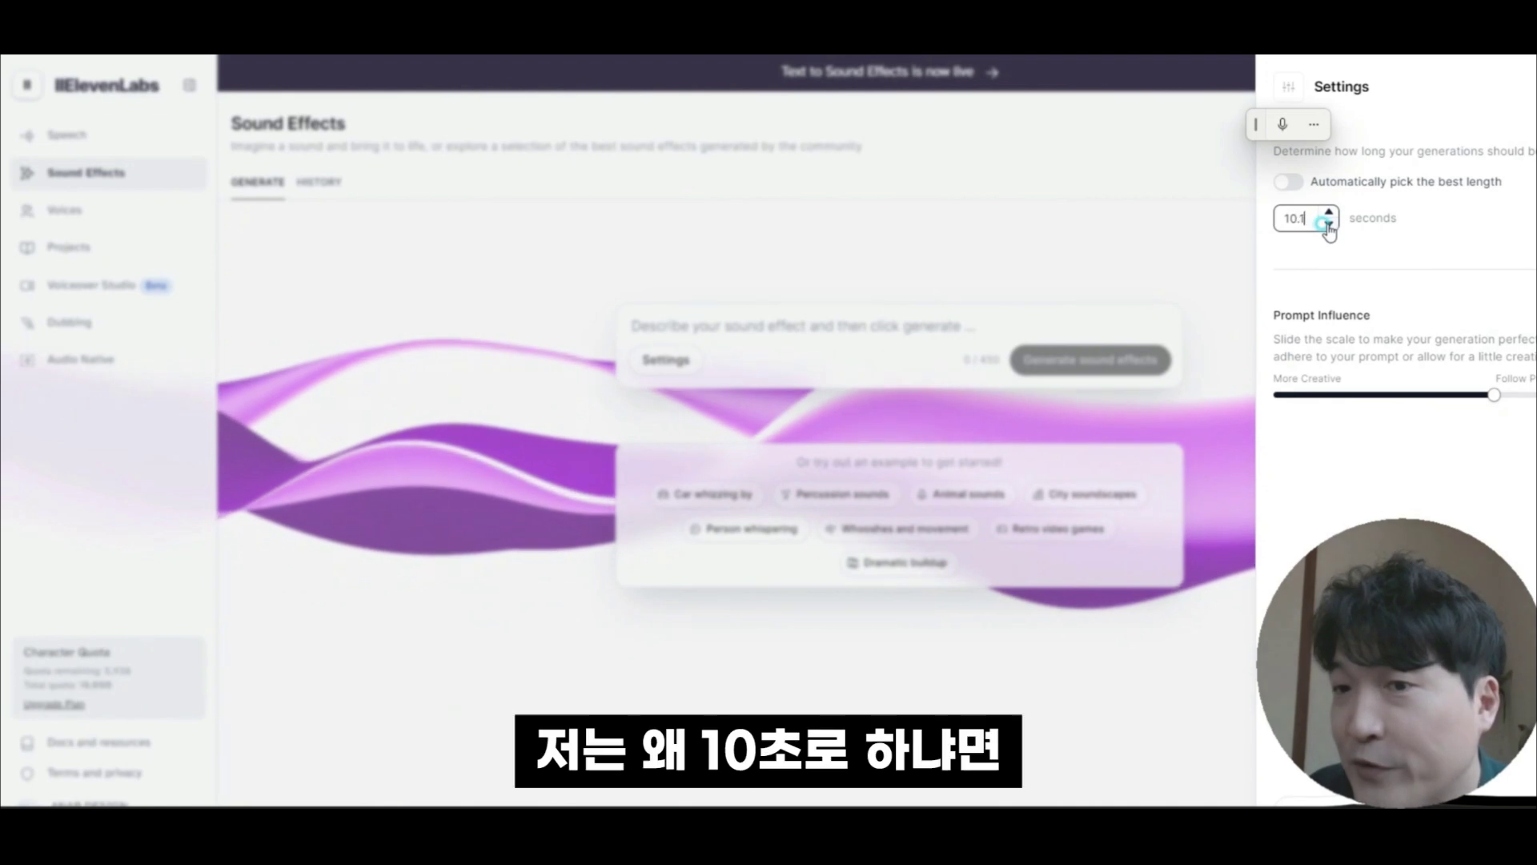
{"action": "left_click", "coordinate": [1327, 225]}
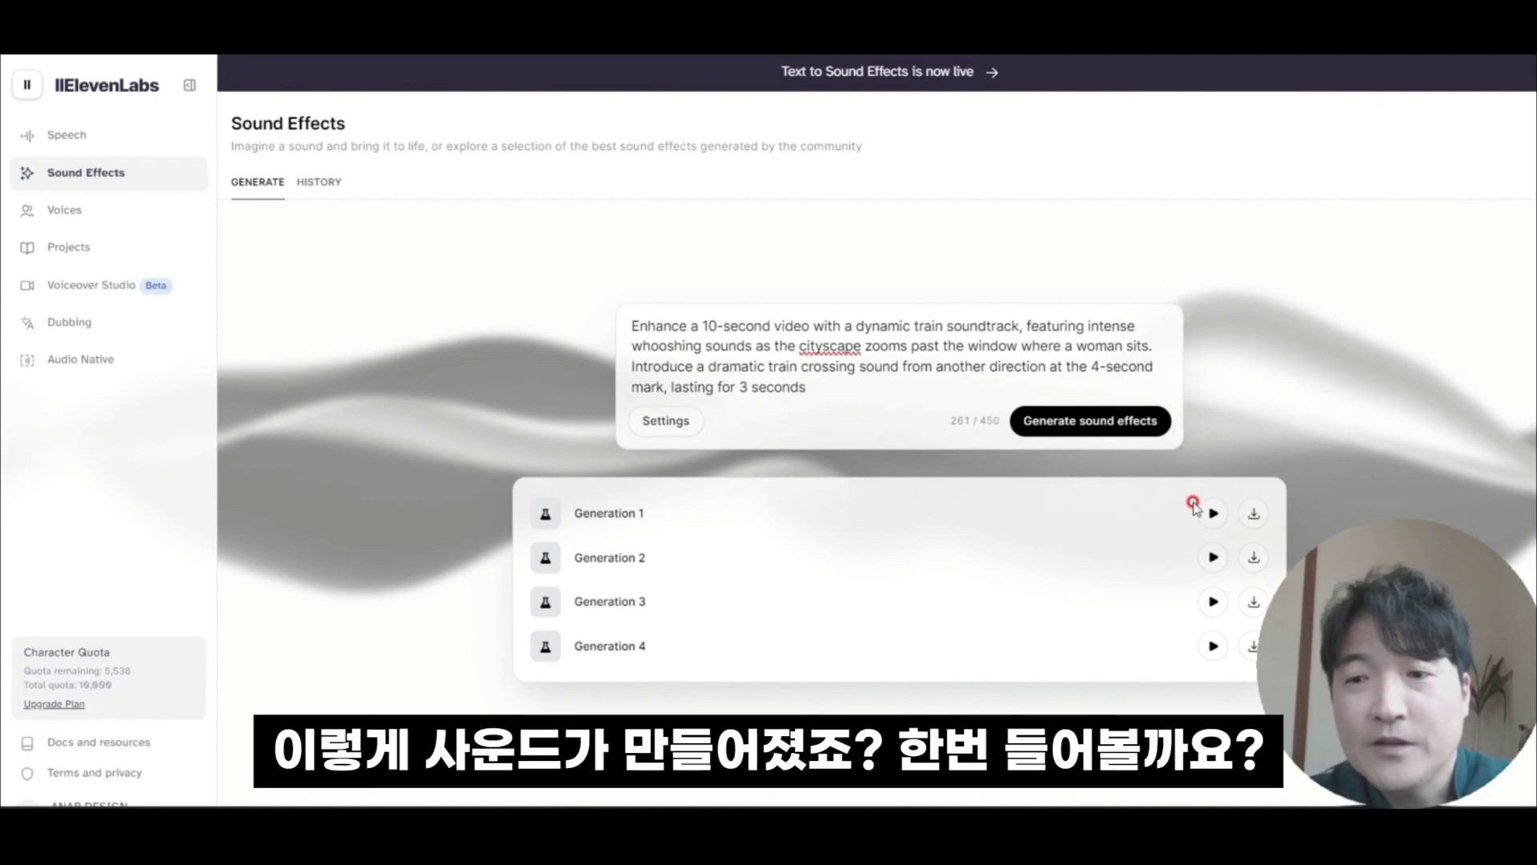
- Listen to the generated train sound effects and open the MP3 save dialog for Generation 2, leaving it without saving
{"action": "left_click", "coordinate": [1211, 514]}
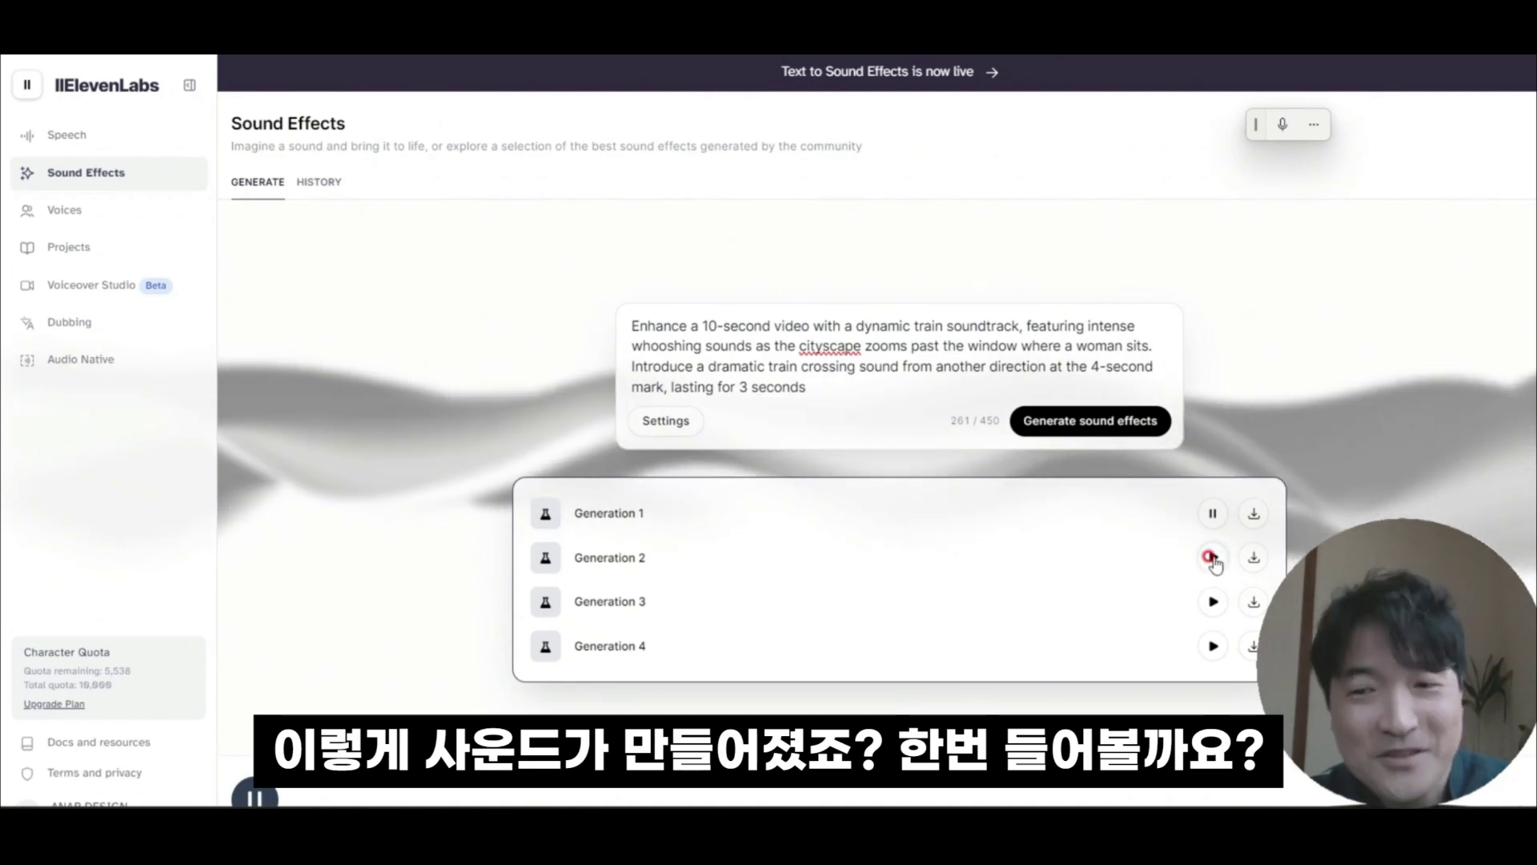
{"action": "left_click", "coordinate": [1213, 602]}
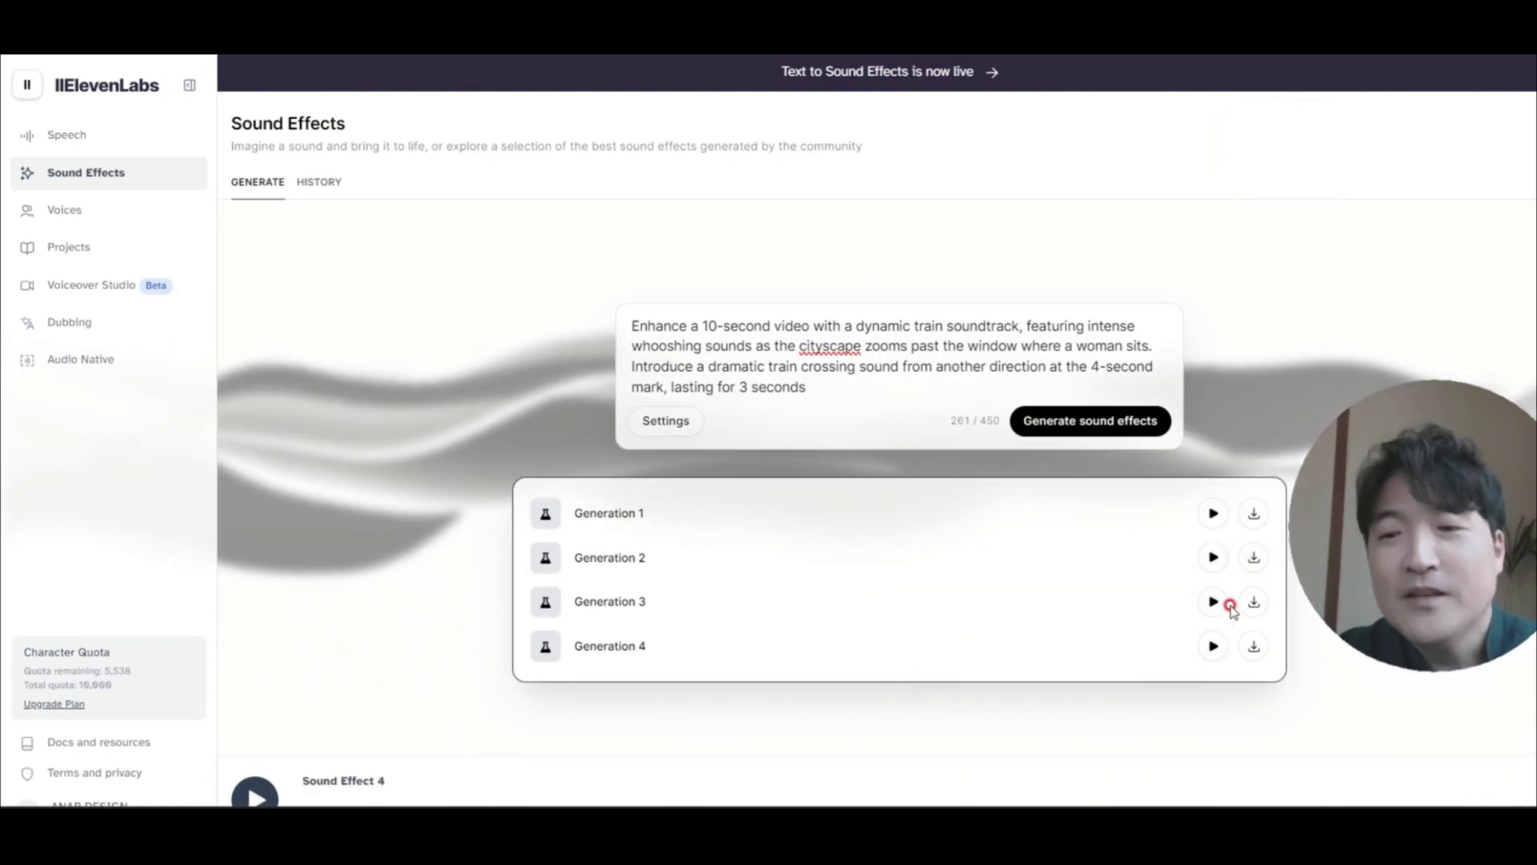
{"action": "left_click", "coordinate": [1213, 645]}
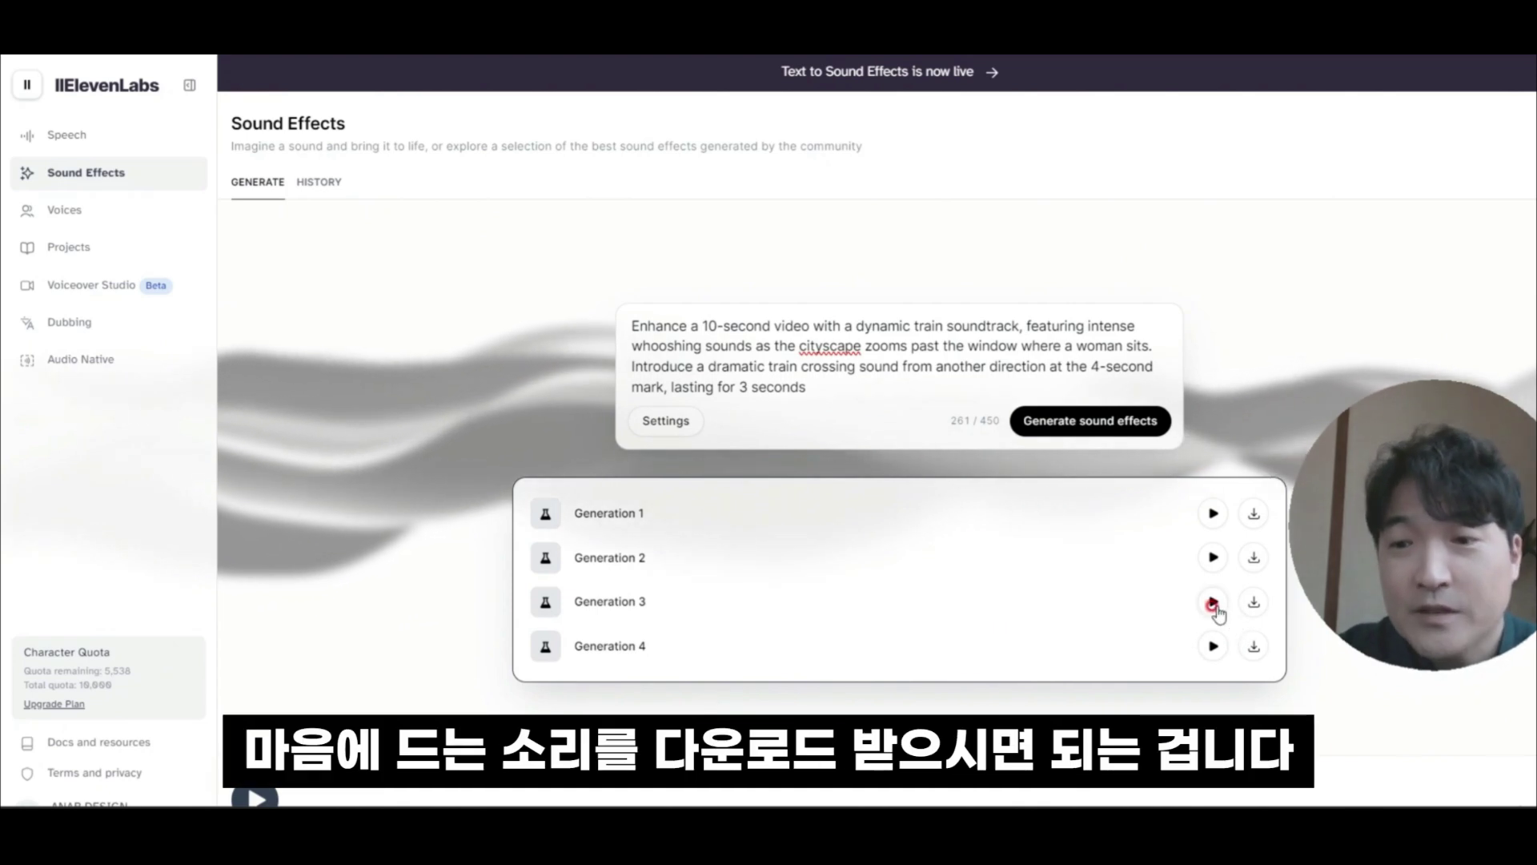
{"action": "left_click", "coordinate": [1253, 559]}
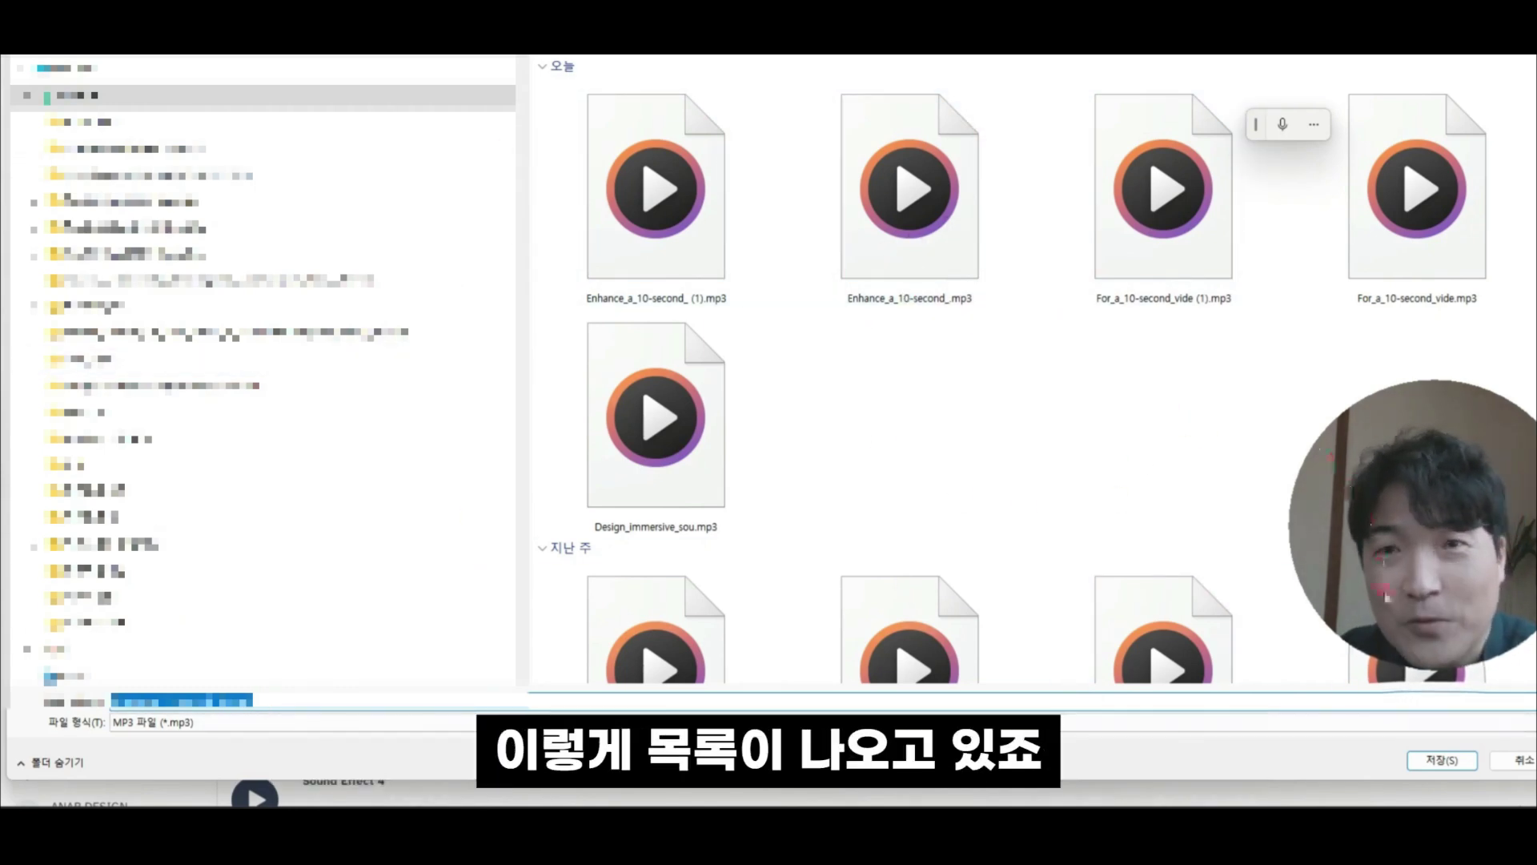
{"action": "left_click", "coordinate": [1511, 757]}
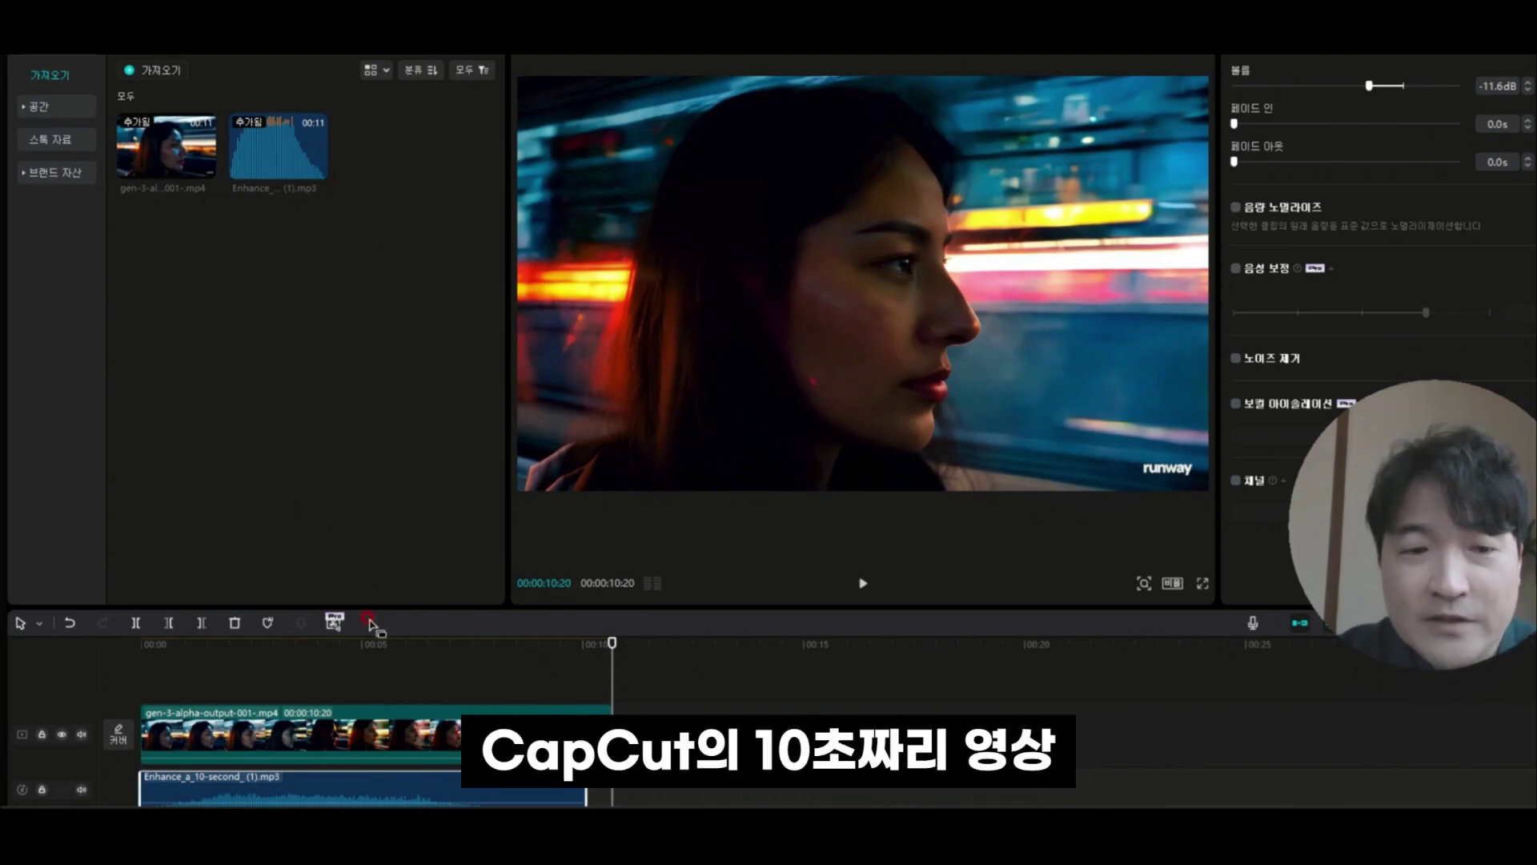
- In CapCut, return the playhead to the start, select the Enhance_a_10-second_ (1).mp3 clip, and enlarge the timeline area
{"action": "left_click", "coordinate": [289, 721]}
{"action": "left_click_drag", "start_coordinate": [609, 663], "coordinate": [141, 681]}
{"action": "left_click", "coordinate": [265, 777]}
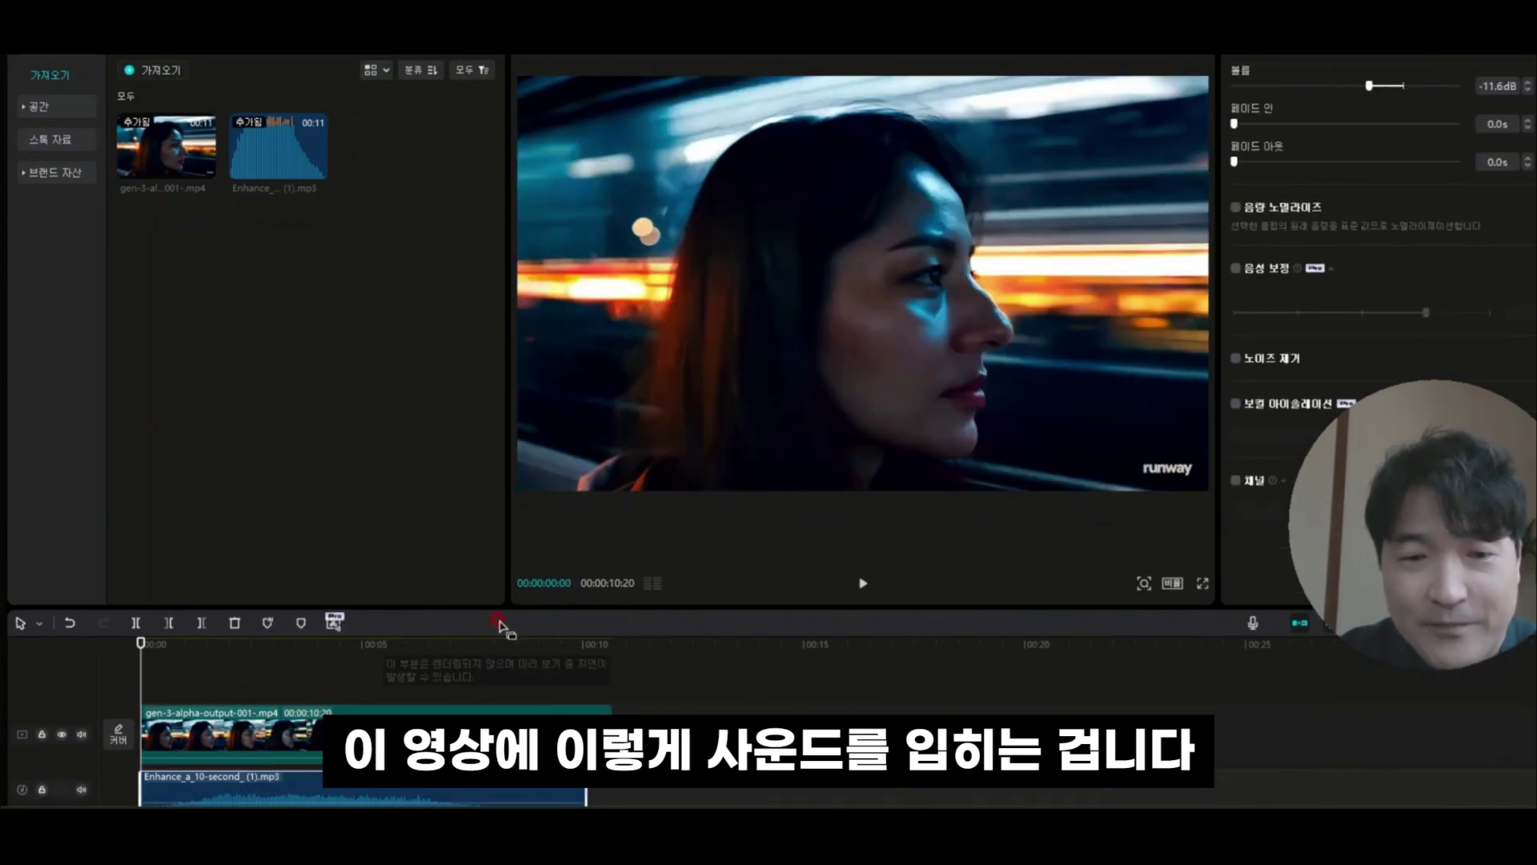
{"action": "left_click_drag", "start_coordinate": [504, 613], "coordinate": [532, 373]}
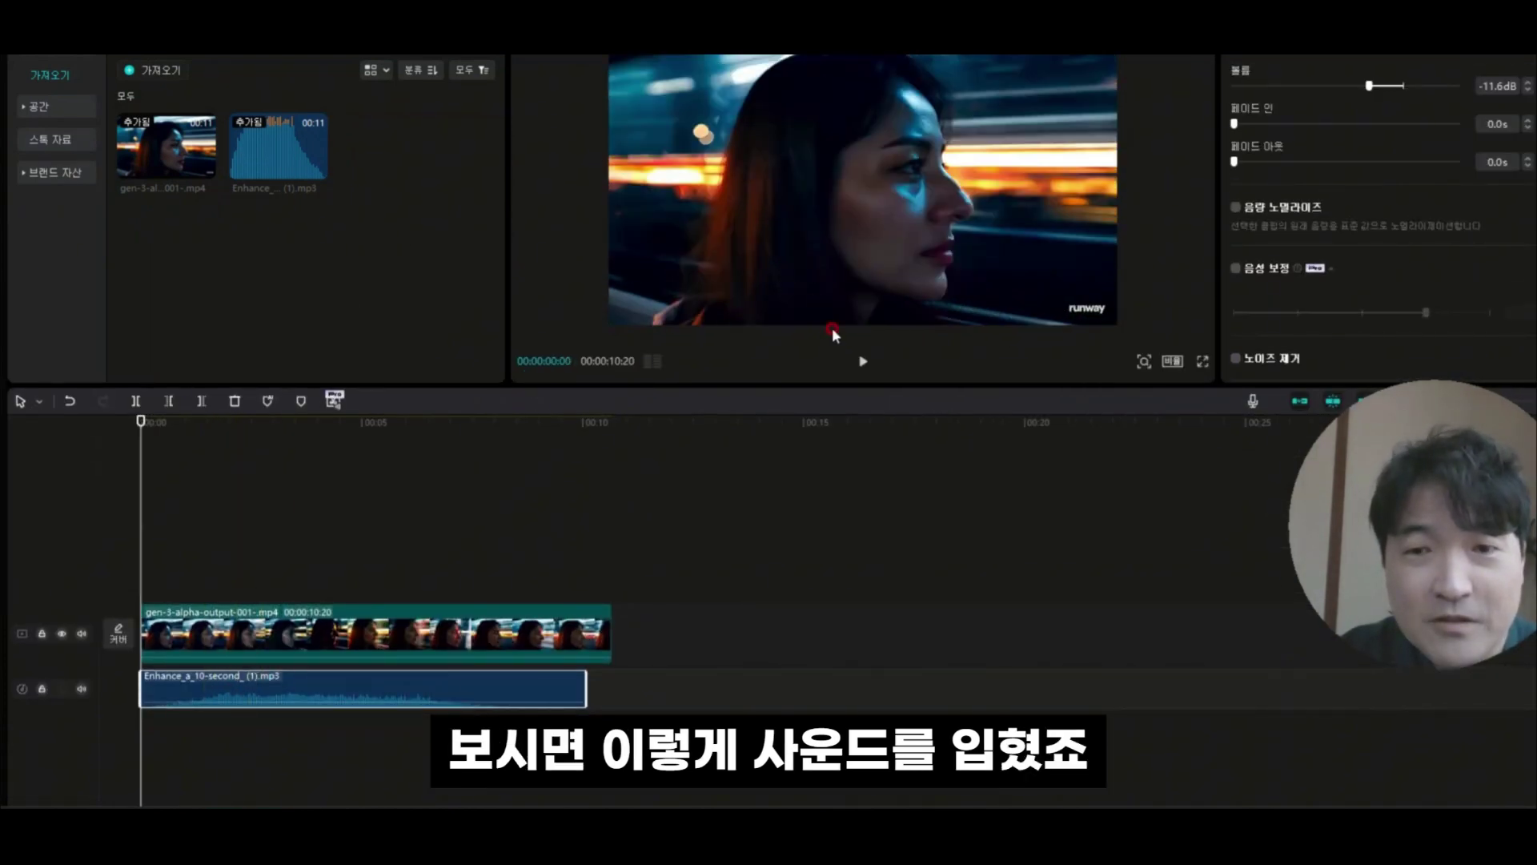
- Play back the train video together with its added sound effect in CapCut
{"action": "left_click", "coordinate": [863, 362]}
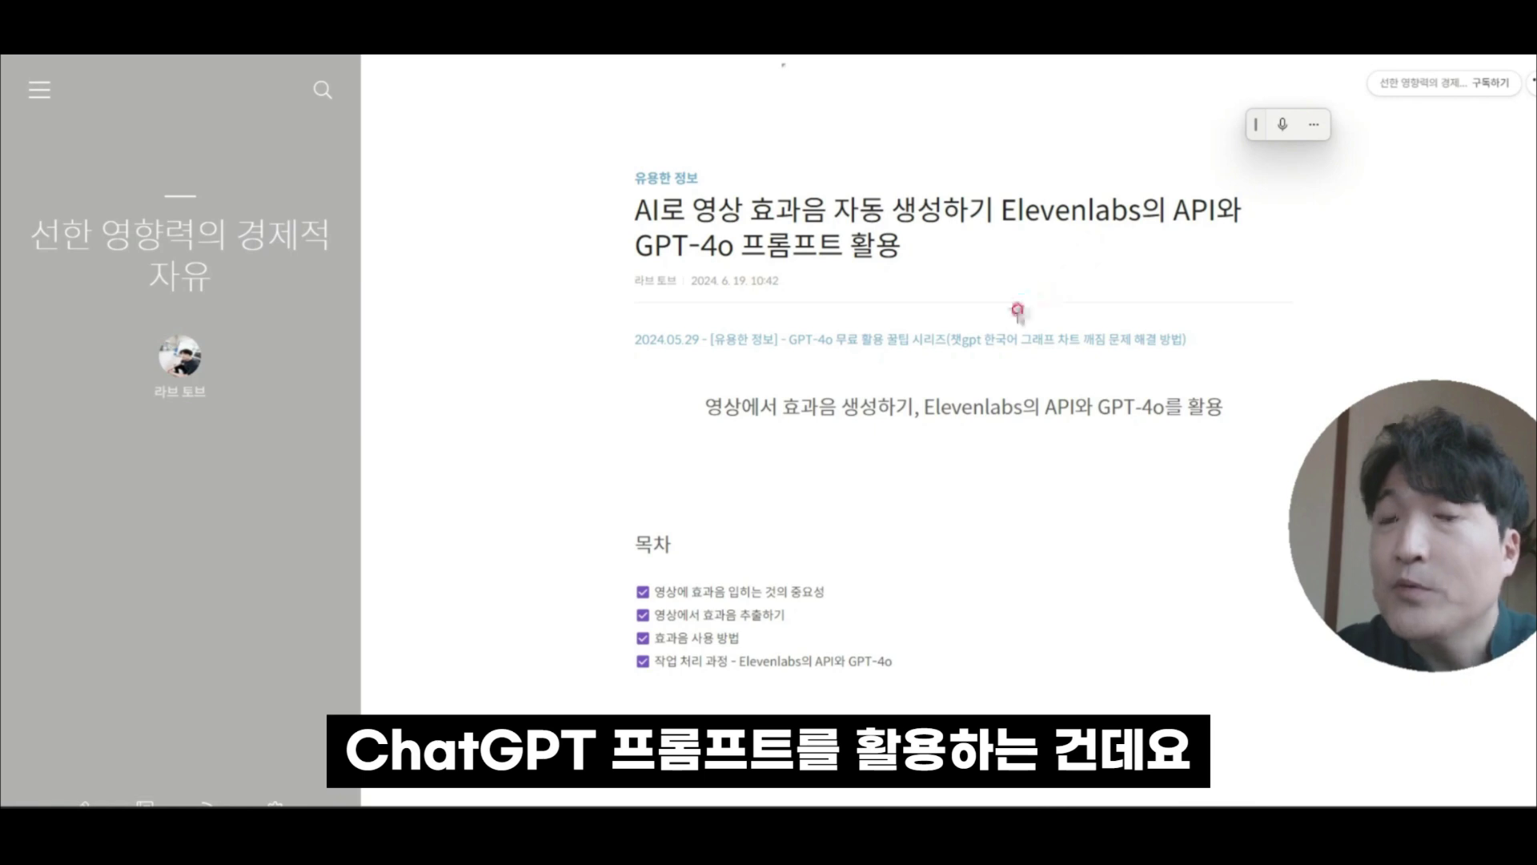
- Switch to the blog article on AI video sound effects and open its linked Video to Sound Effects Generator page by ElevenLabs
{"action": "scroll", "coordinate": [1015, 317], "scroll_direction": "down", "scroll_amount": 10}
{"action": "scroll", "coordinate": [1018, 325], "scroll_direction": "down", "scroll_amount": 10}
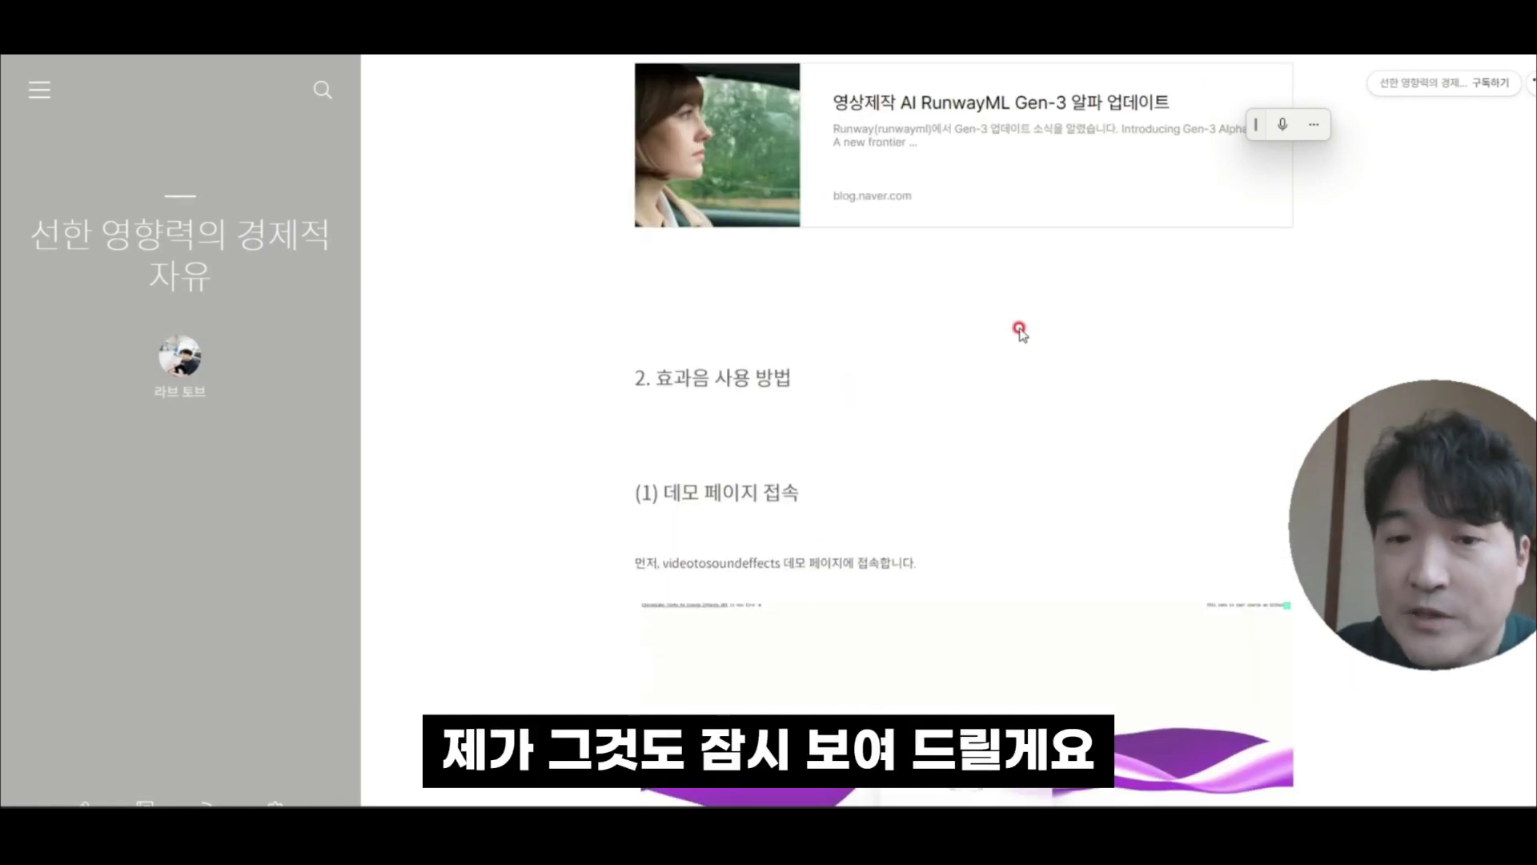
{"action": "scroll", "coordinate": [1015, 331], "scroll_direction": "up", "scroll_amount": 3}
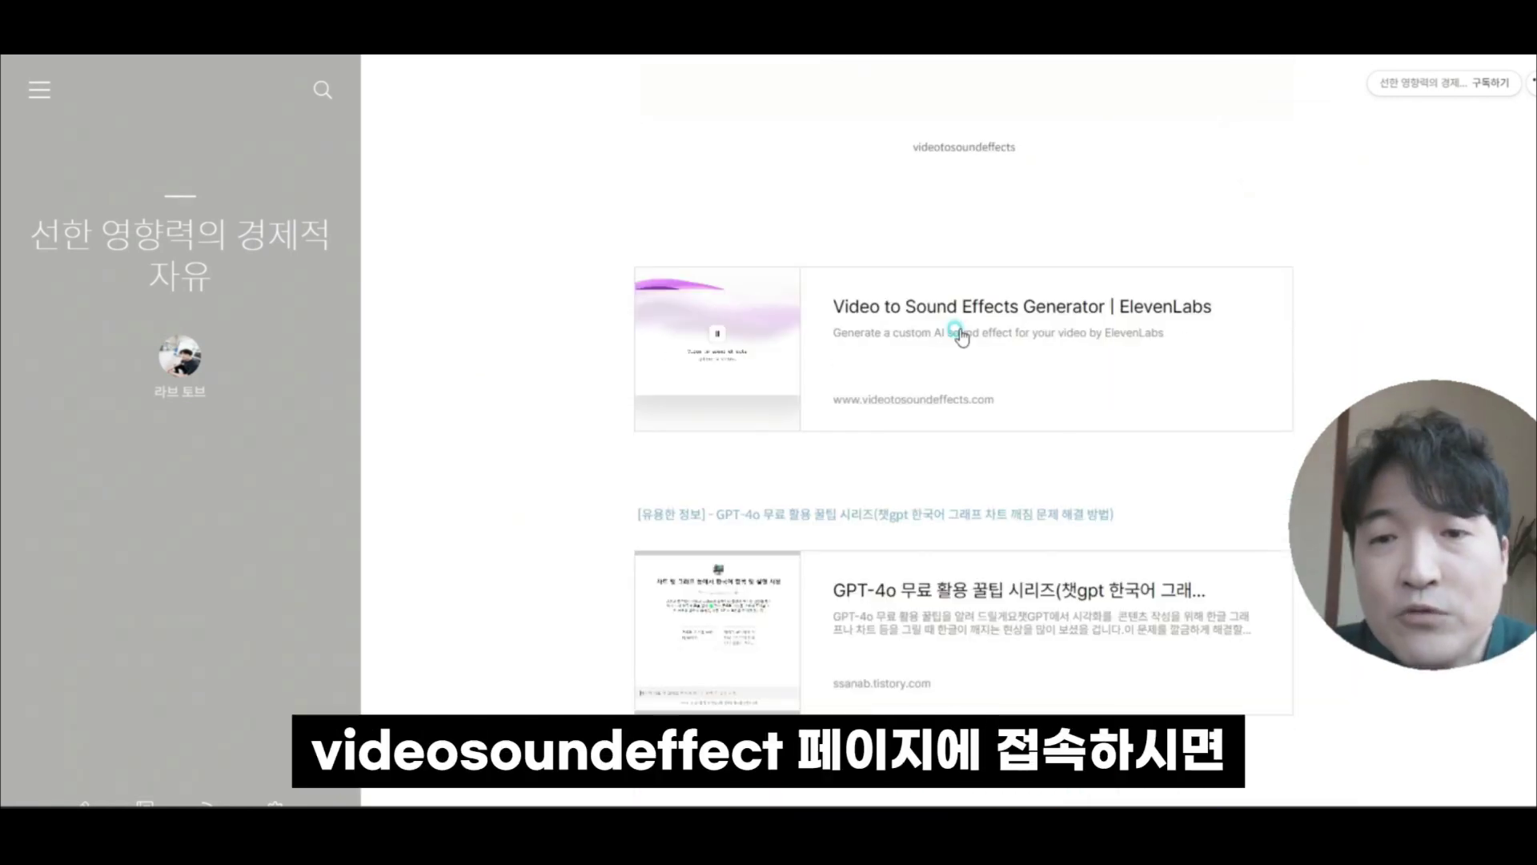
{"action": "left_click", "coordinate": [960, 330]}
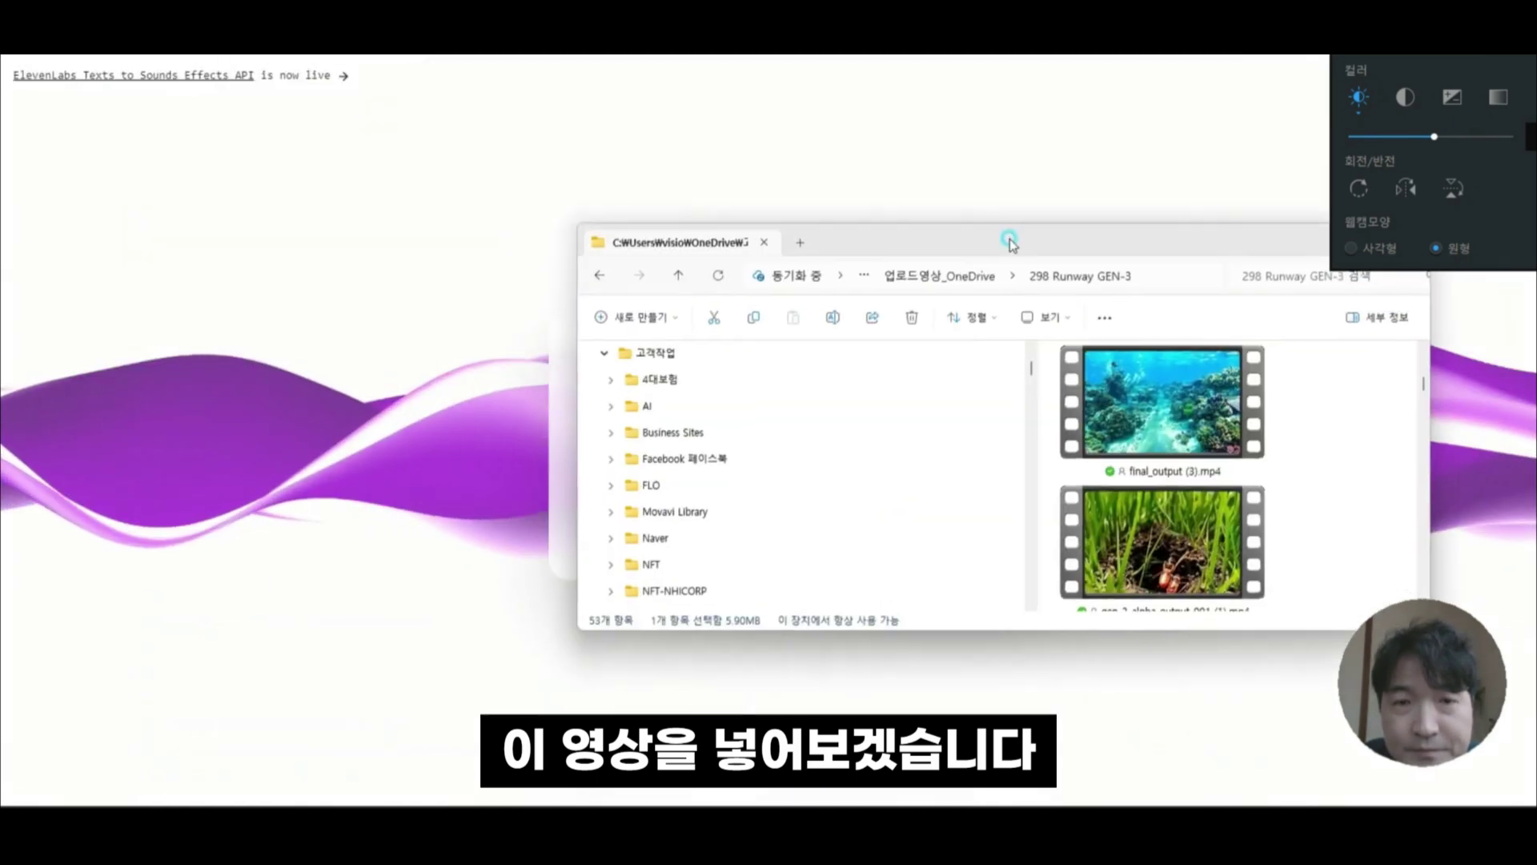
- Upload the underwater Runway video from the 298 Runway GEN-3 folder to the generator to create sound effects for it
{"action": "left_click_drag", "start_coordinate": [858, 247], "coordinate": [282, 112]}
{"action": "left_click_drag", "start_coordinate": [587, 632], "coordinate": [1004, 367]}
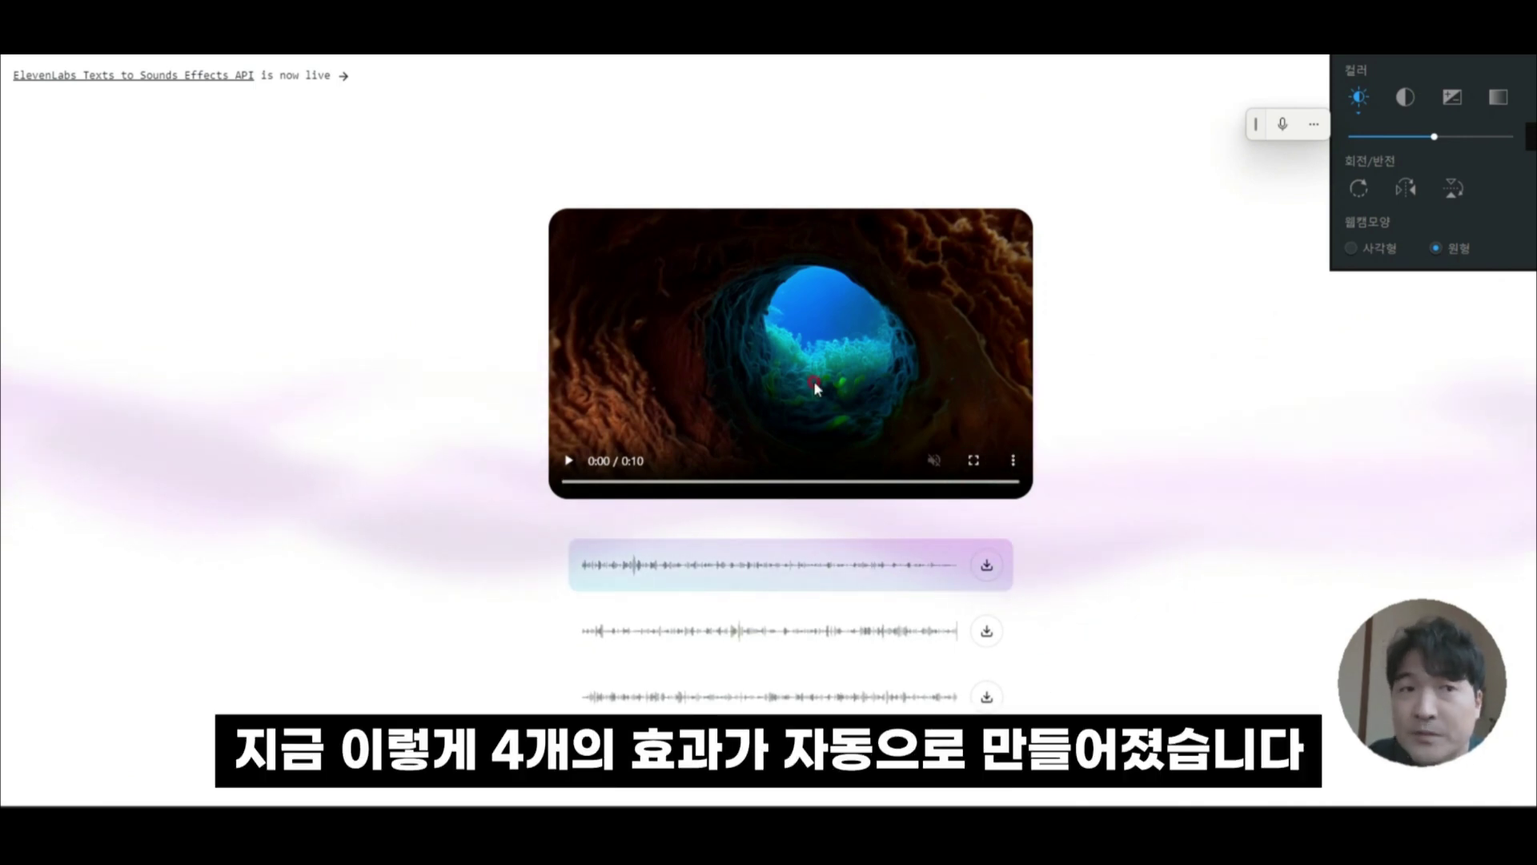
- Listen to the generated sound effects with the underwater video, replaying the third one from the beginning and sampling the fourth
{"action": "left_click", "coordinate": [612, 20]}
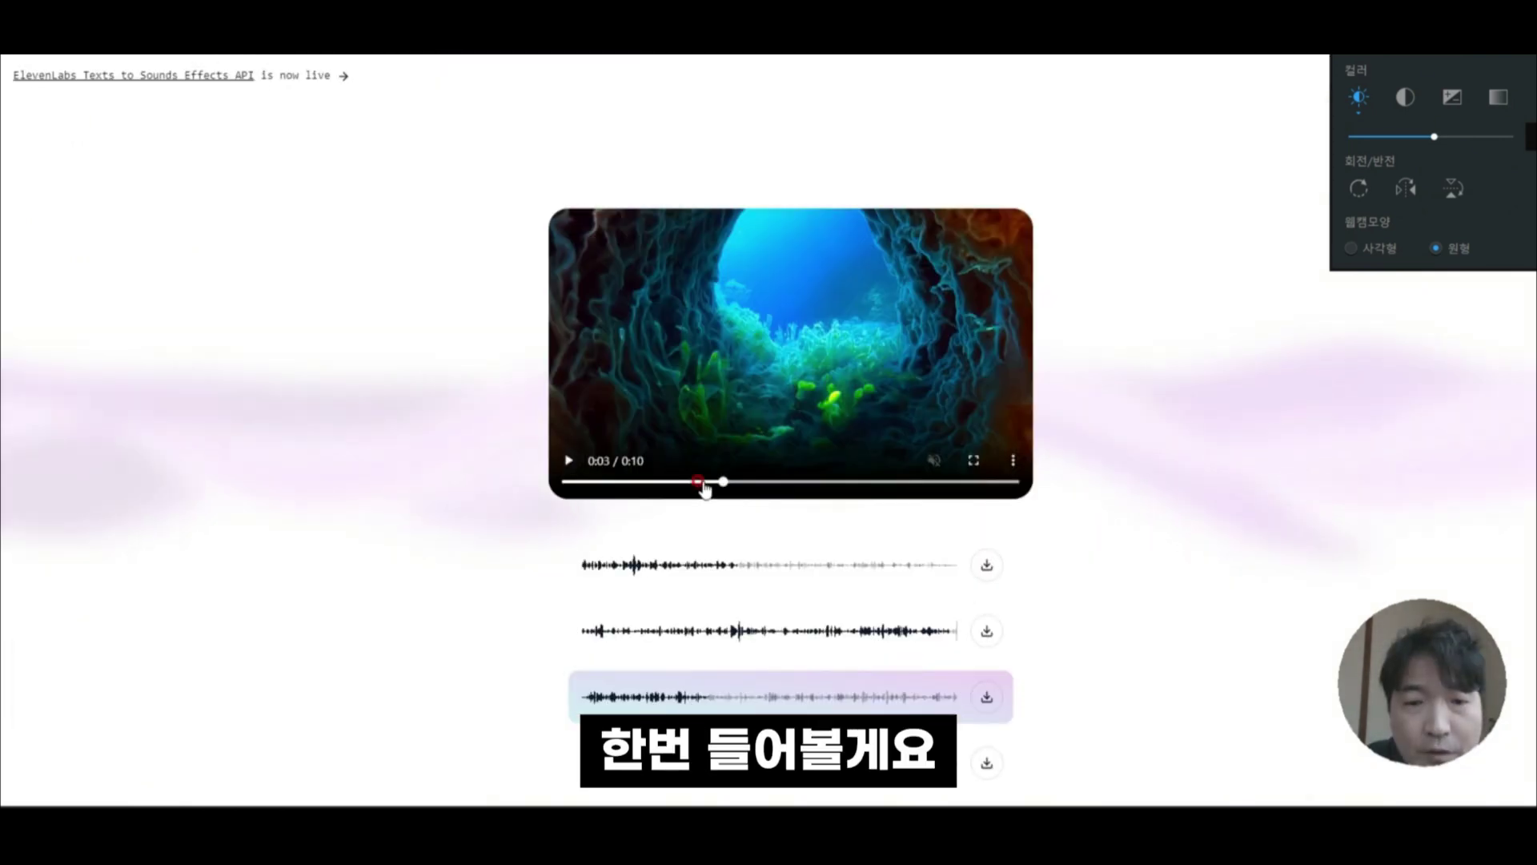
{"action": "left_click_drag", "start_coordinate": [699, 482], "coordinate": [568, 480]}
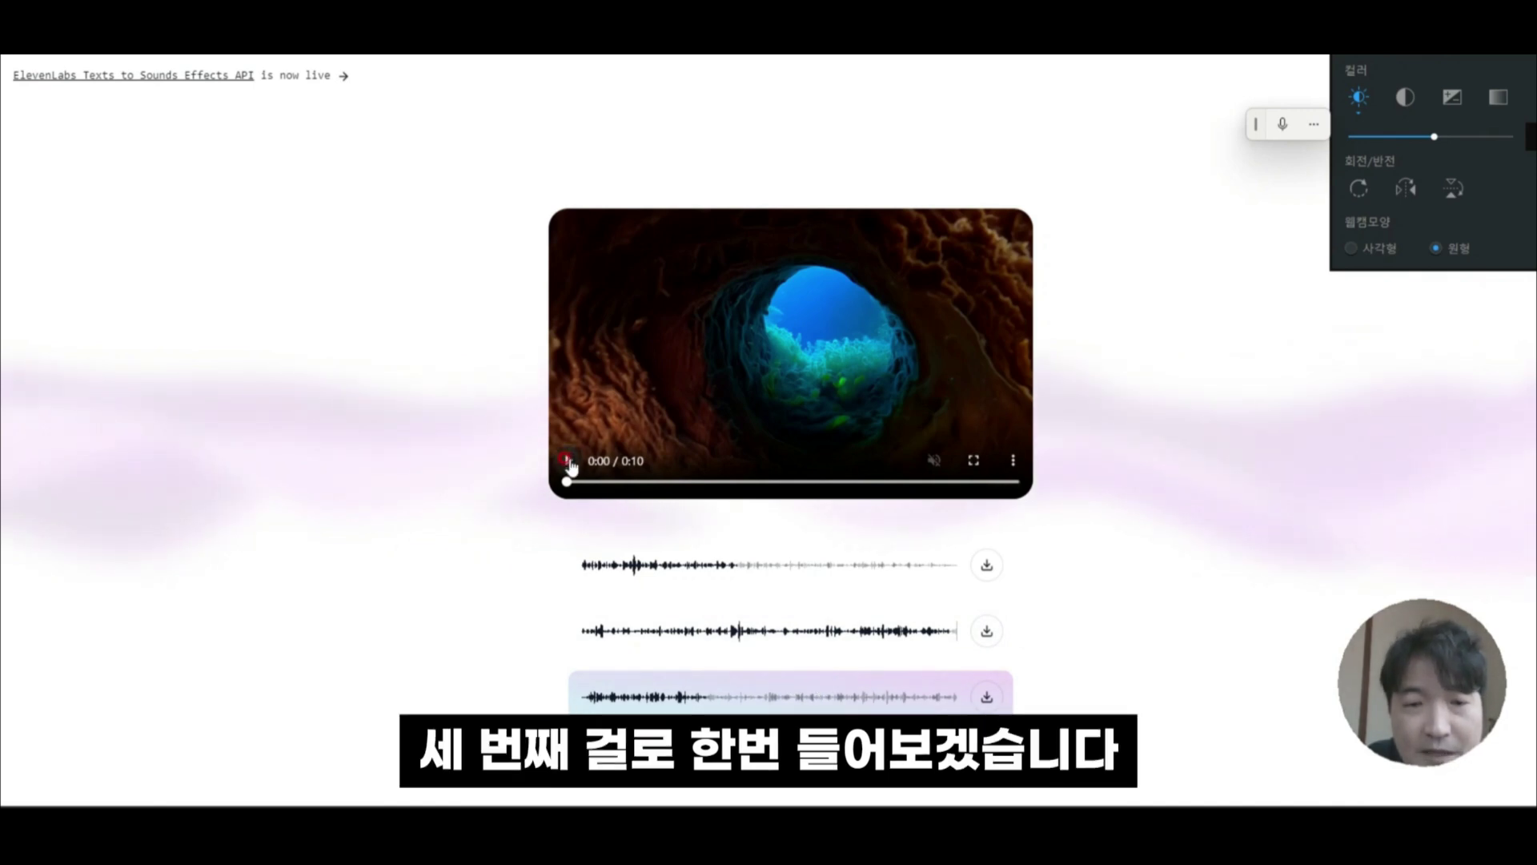
{"action": "left_click", "coordinate": [567, 461]}
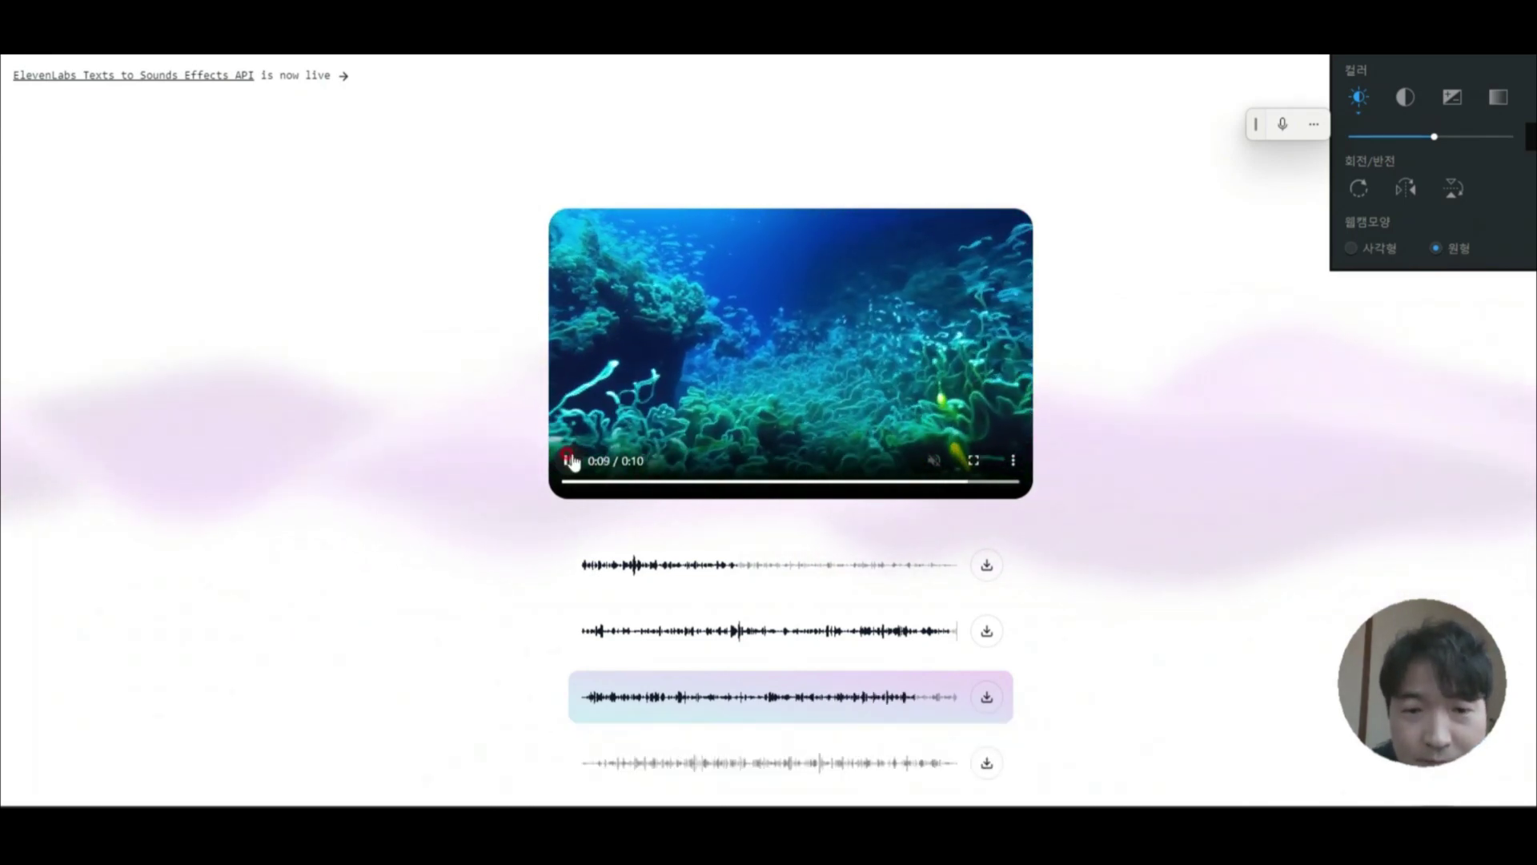
{"action": "left_click", "coordinate": [753, 761]}
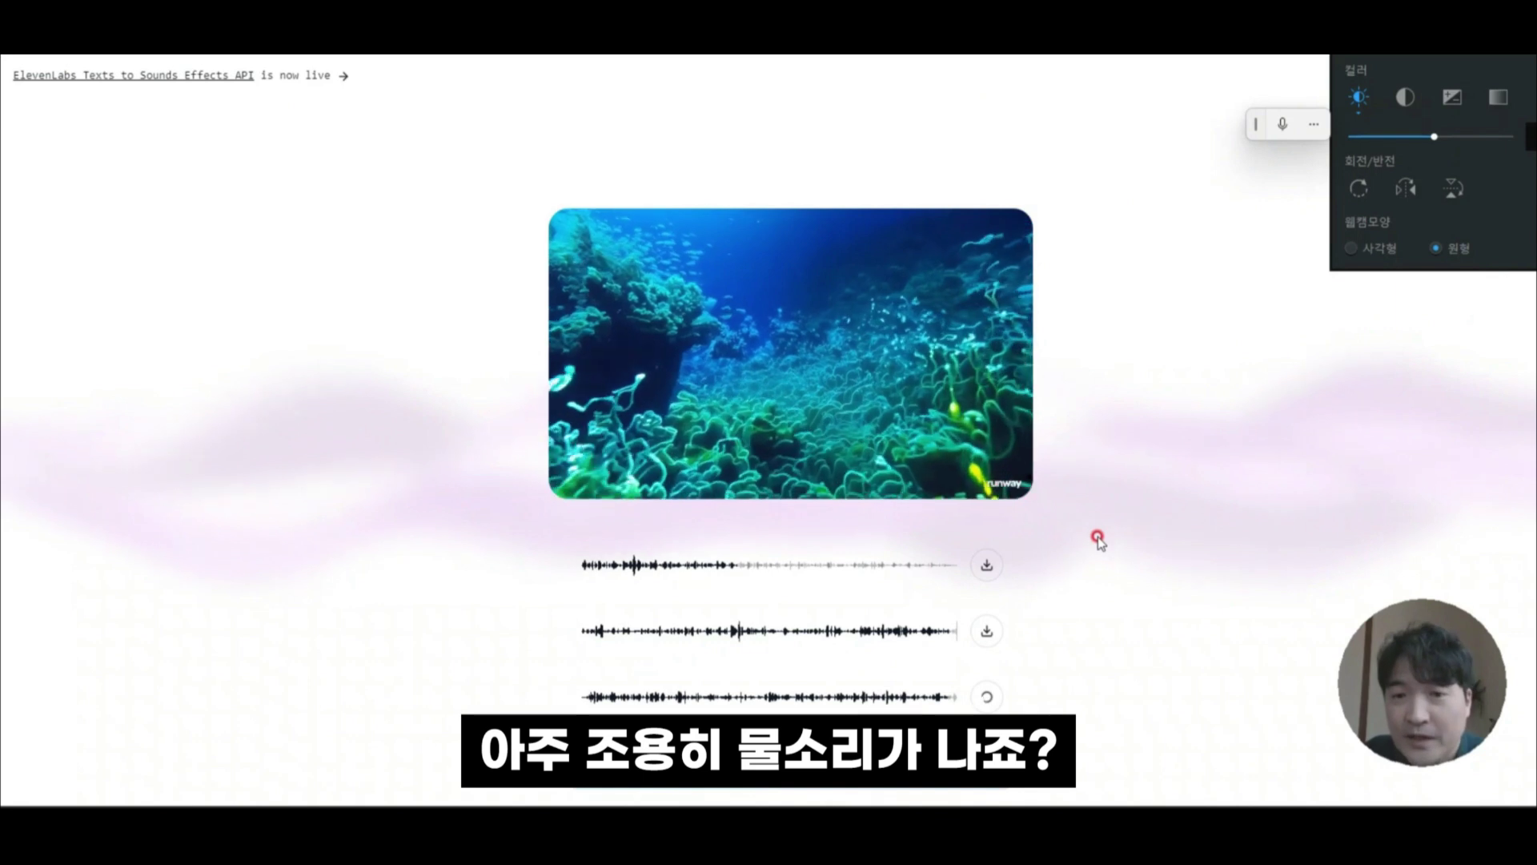
{"action": "left_click", "coordinate": [836, 697]}
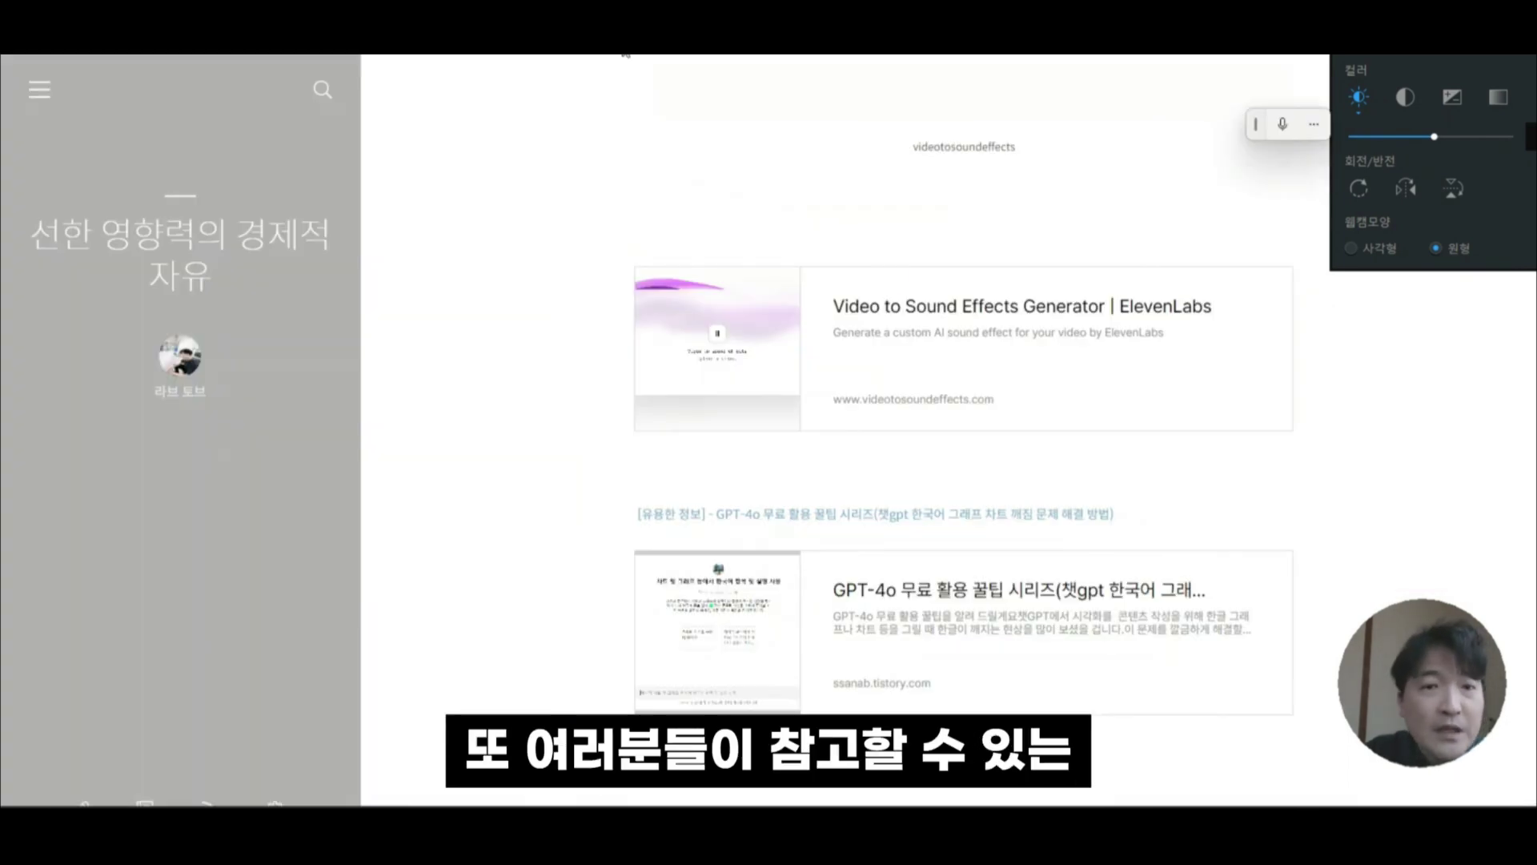
- Return to the blog article on AI video sound effects and skim from its title to the section on using them
{"action": "scroll", "coordinate": [945, 340], "scroll_direction": "up", "scroll_amount": 10}
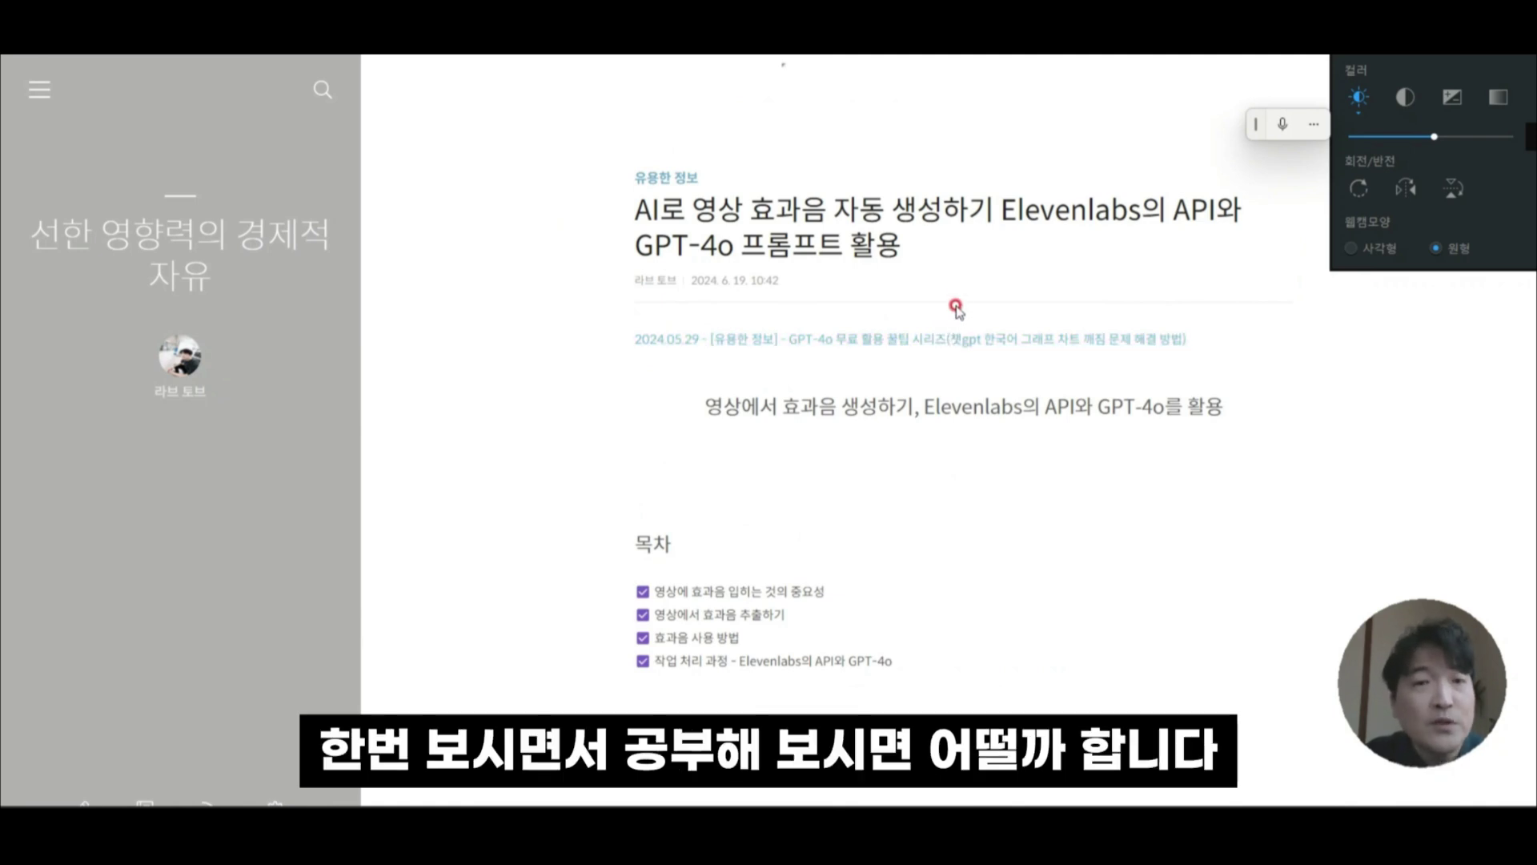
{"action": "scroll", "coordinate": [978, 315], "scroll_direction": "down", "scroll_amount": 10}
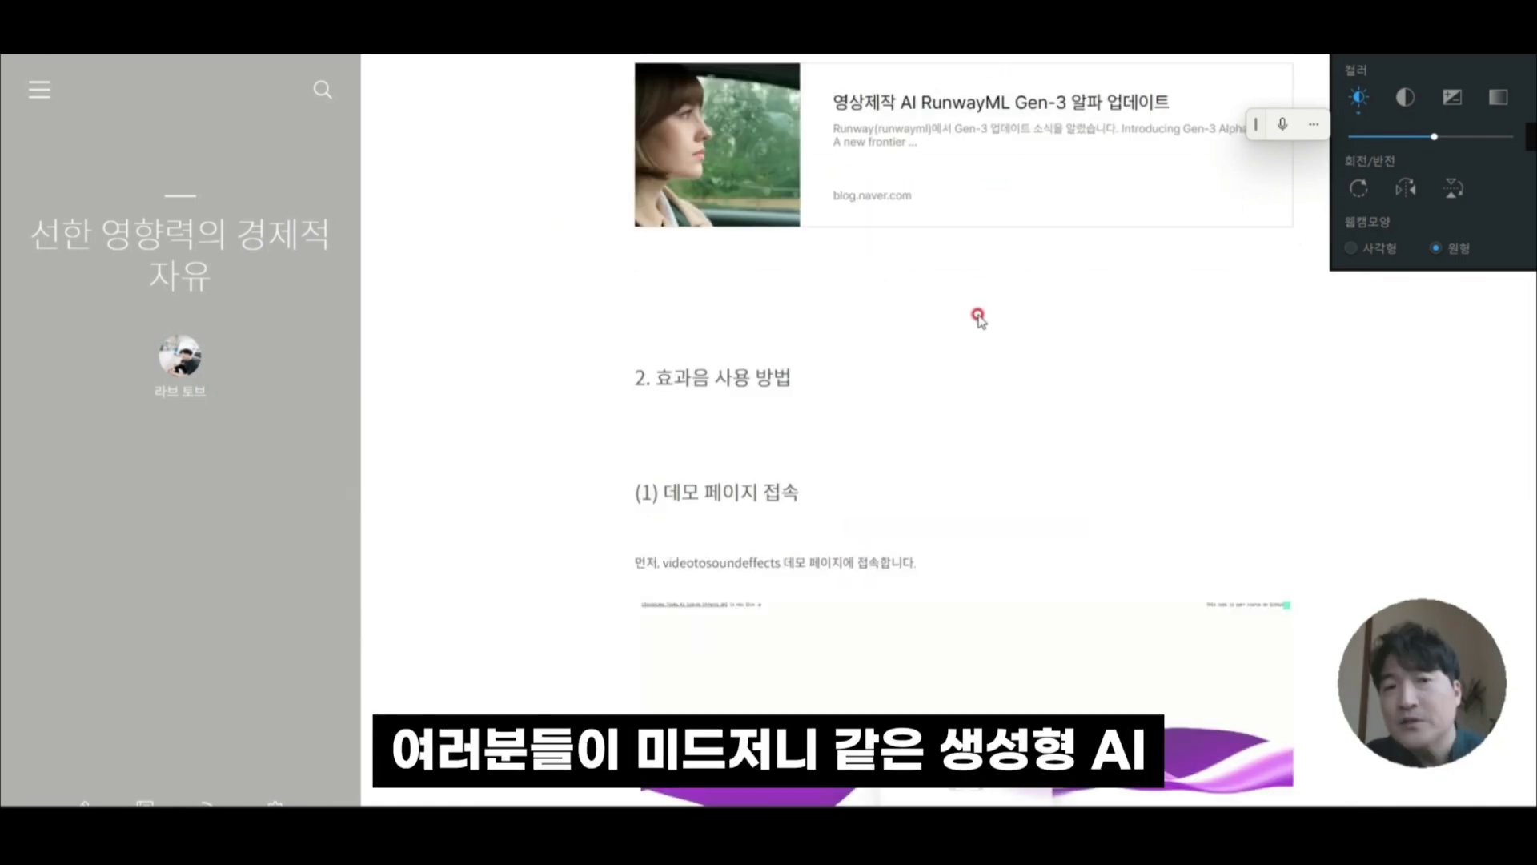